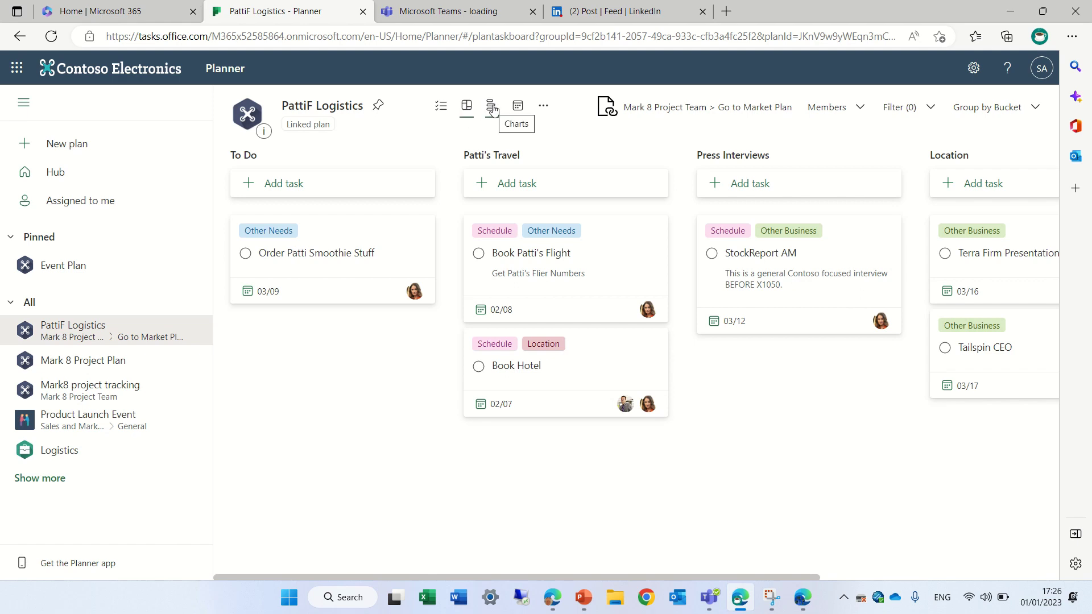
Look through the PattiF Logistics plan's charts, monthly schedule and further plan options, and return to the board view
{"action": "left_click", "coordinate": [492, 108]}
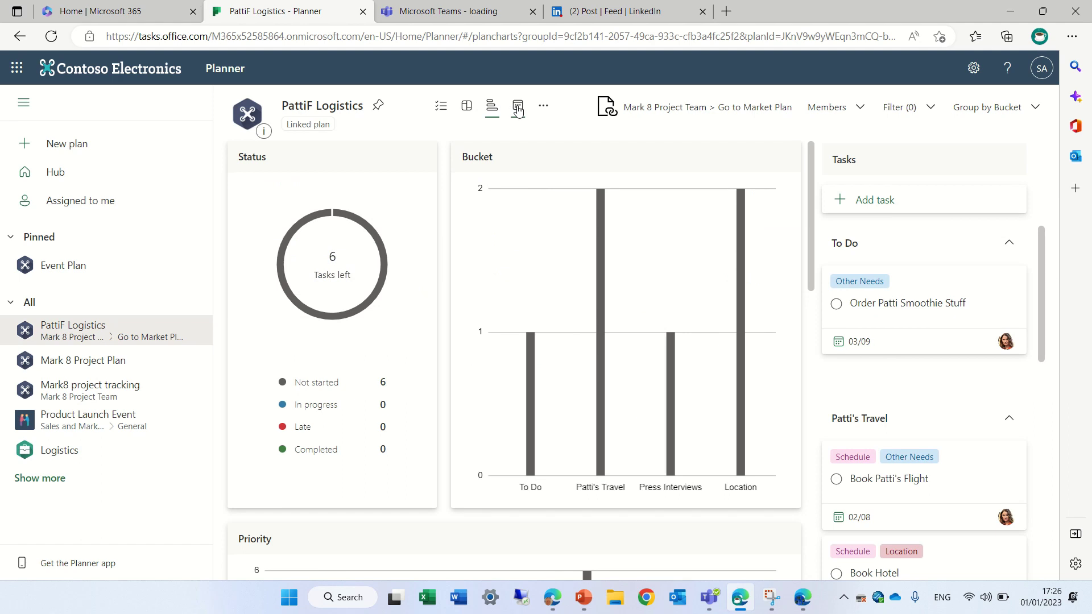
{"action": "left_click", "coordinate": [517, 108]}
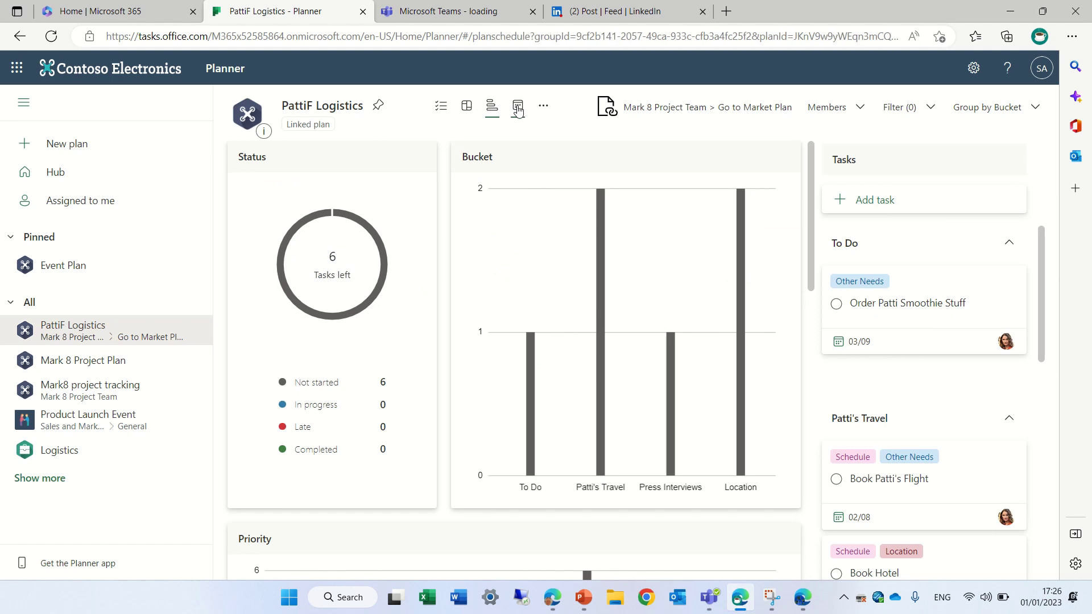
{"action": "left_click", "coordinate": [544, 108]}
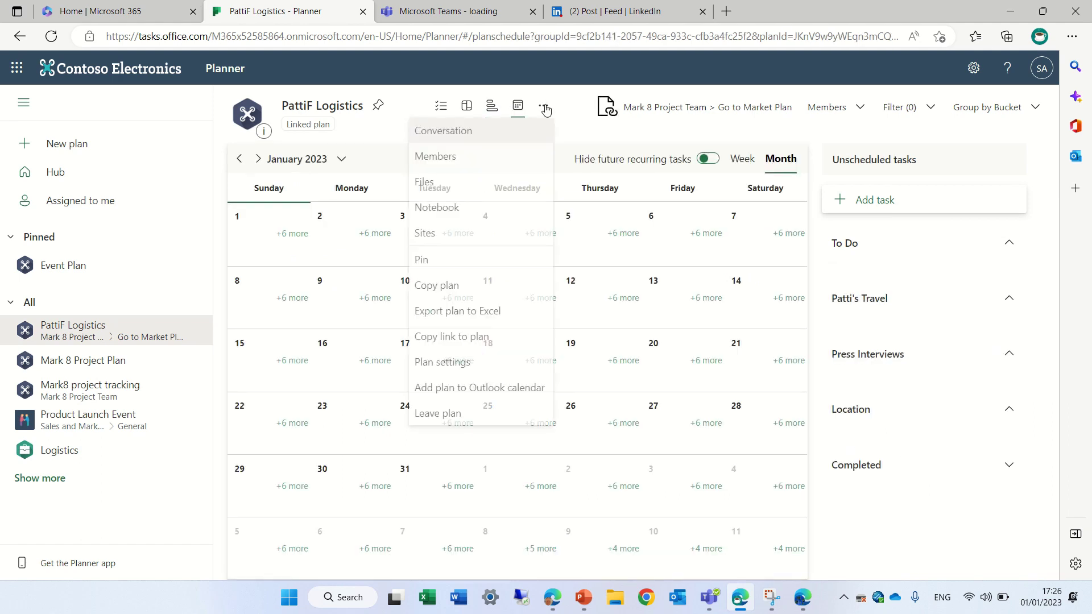
{"action": "left_click", "coordinate": [646, 137]}
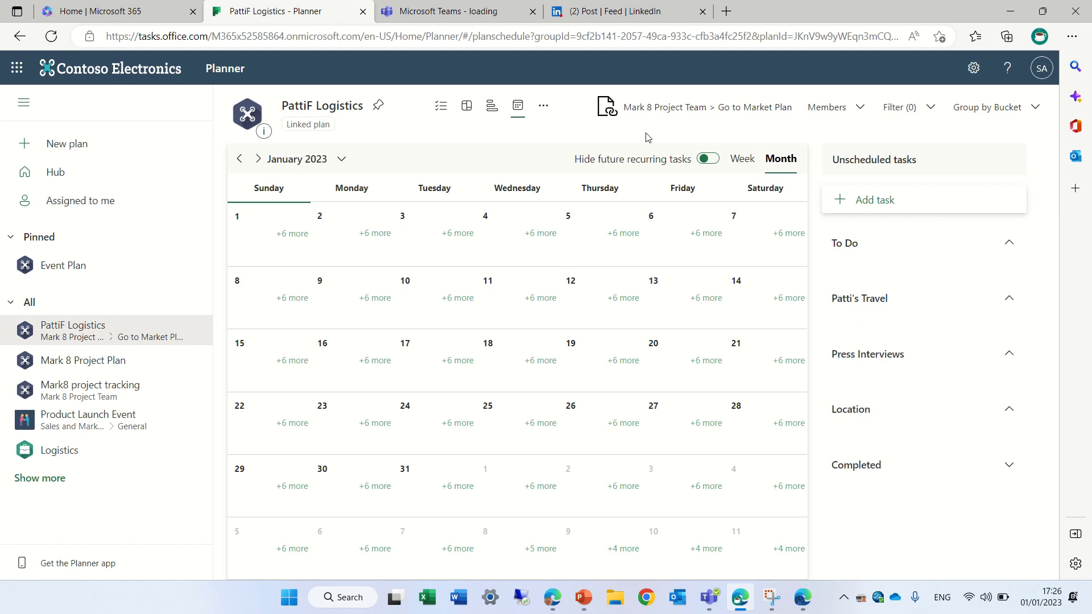
{"action": "left_click", "coordinate": [467, 111]}
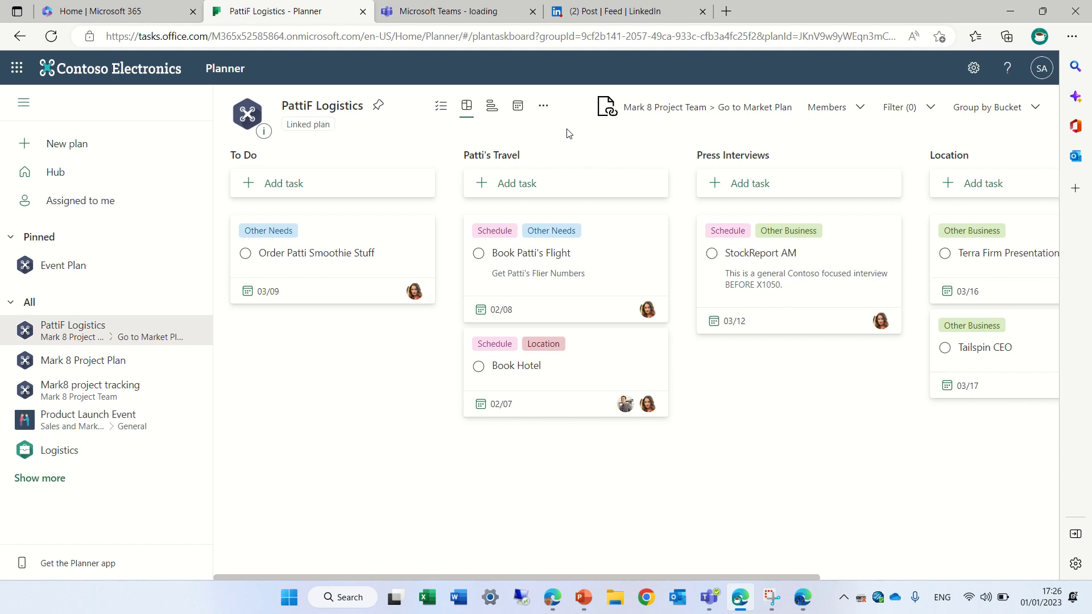
{"action": "left_click", "coordinate": [441, 108]}
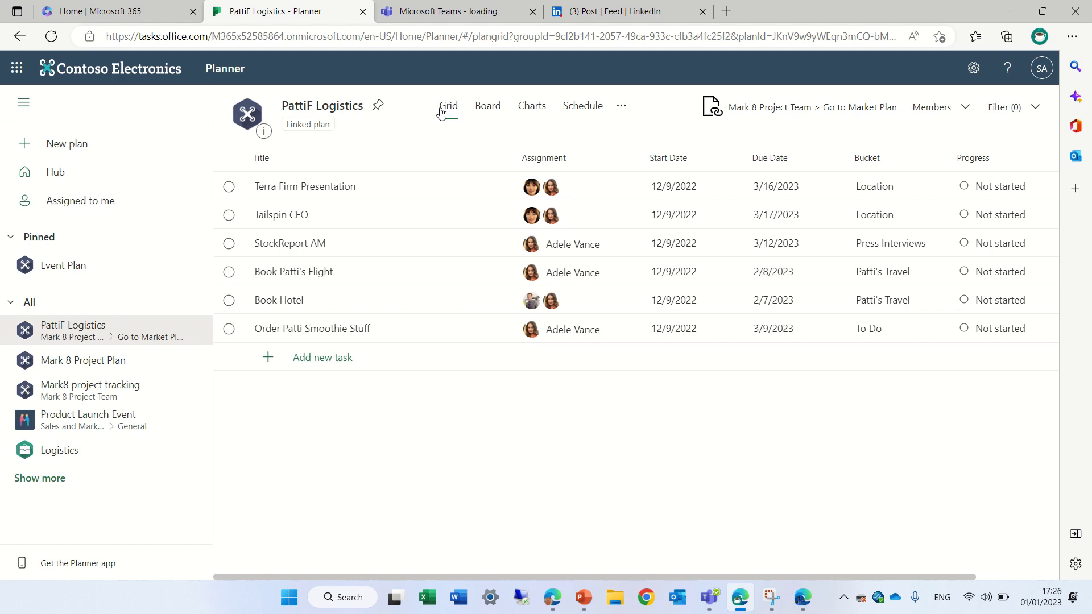
{"action": "left_click", "coordinate": [489, 111]}
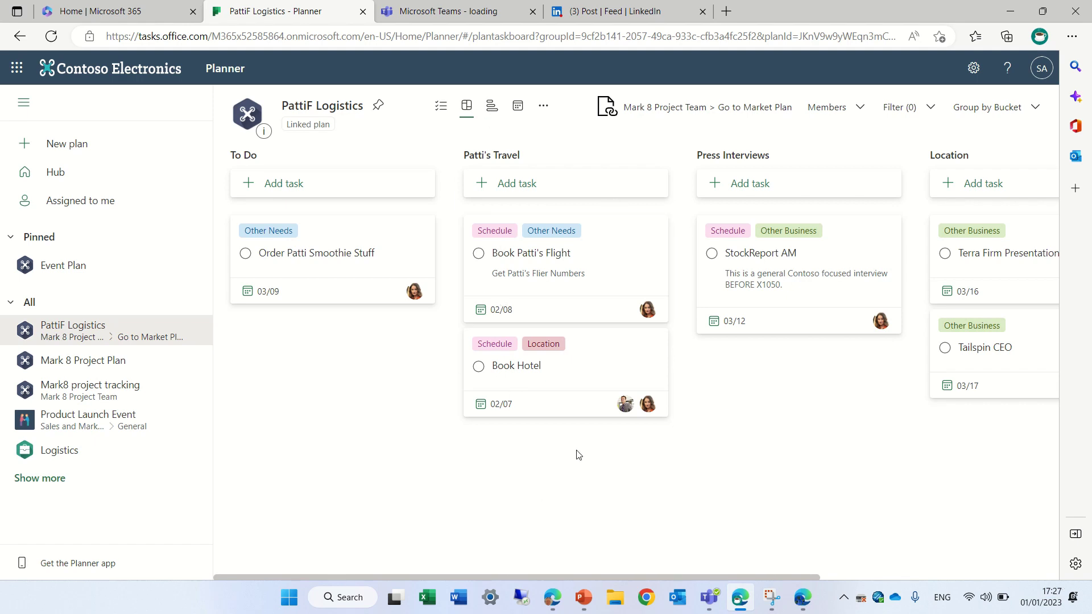
{"action": "mouse_move", "coordinate": [661, 339]}
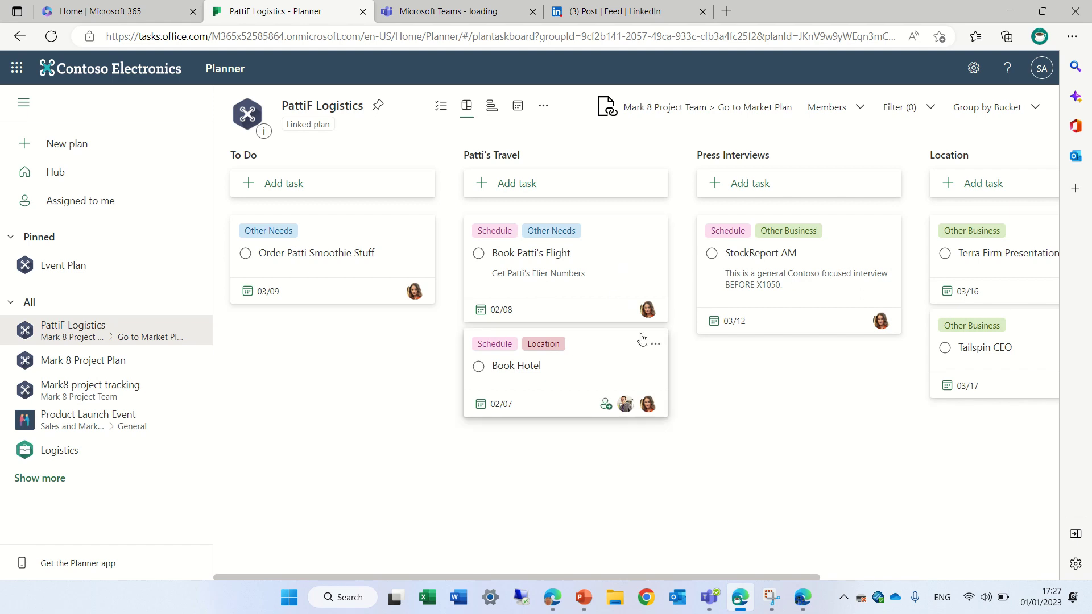
{"action": "left_click", "coordinate": [441, 107]}
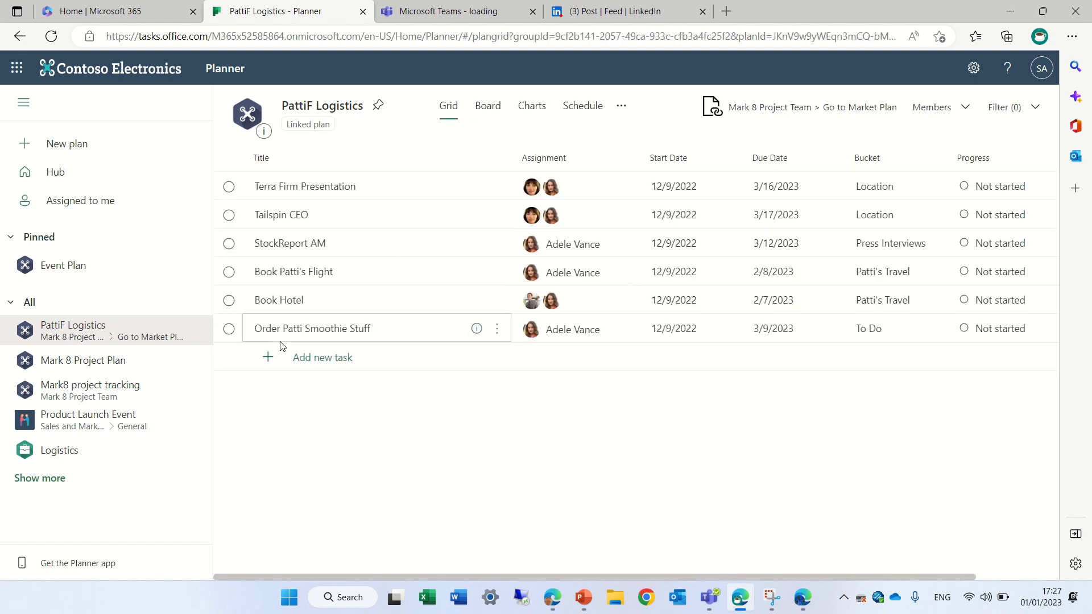
View the Mark 8 Project Plan and Product Launch Event grids, and check the further options of the Product Launch Event plan
{"action": "left_click", "coordinate": [113, 360]}
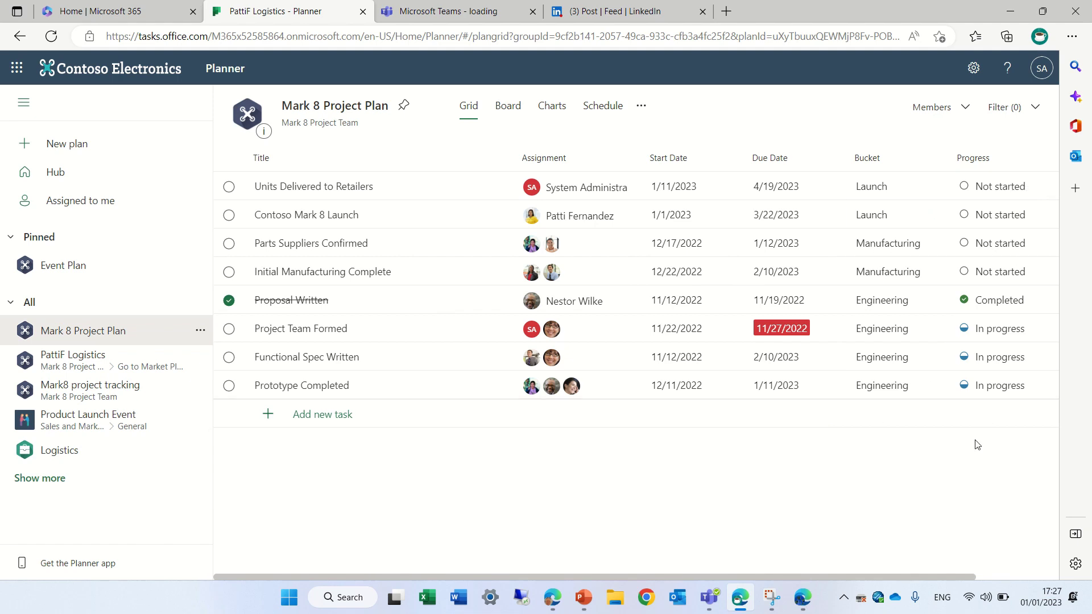
{"action": "left_click", "coordinate": [103, 424]}
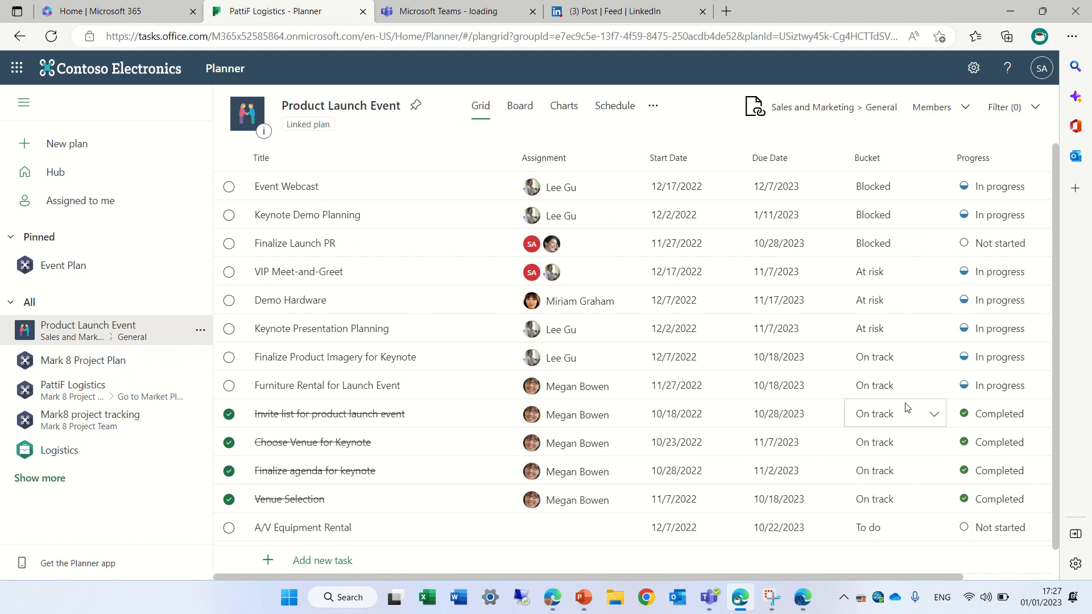
{"action": "left_click", "coordinate": [653, 109]}
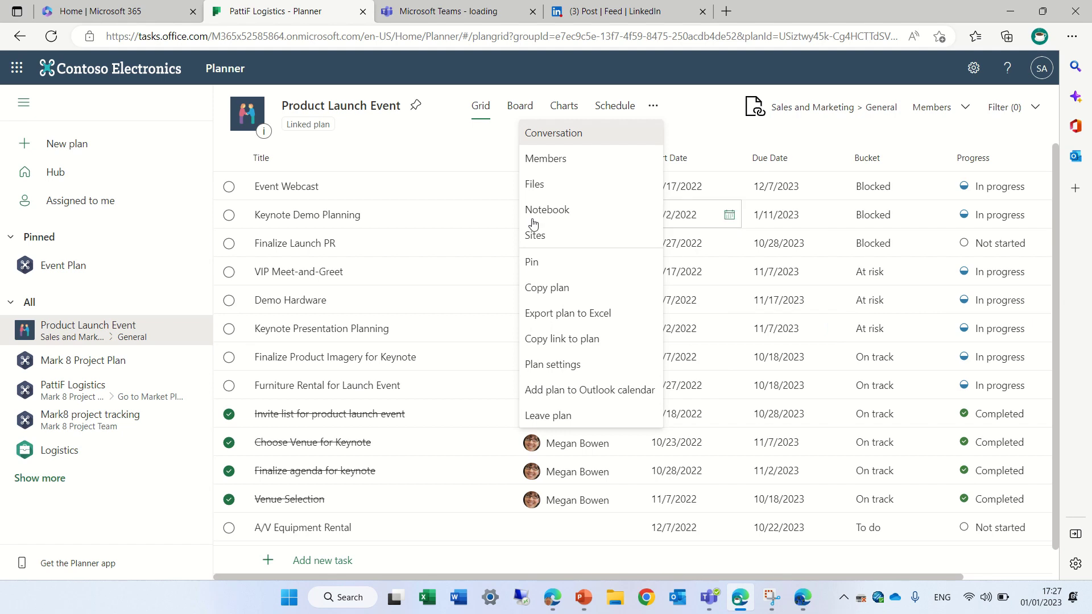
{"action": "left_click", "coordinate": [51, 335]}
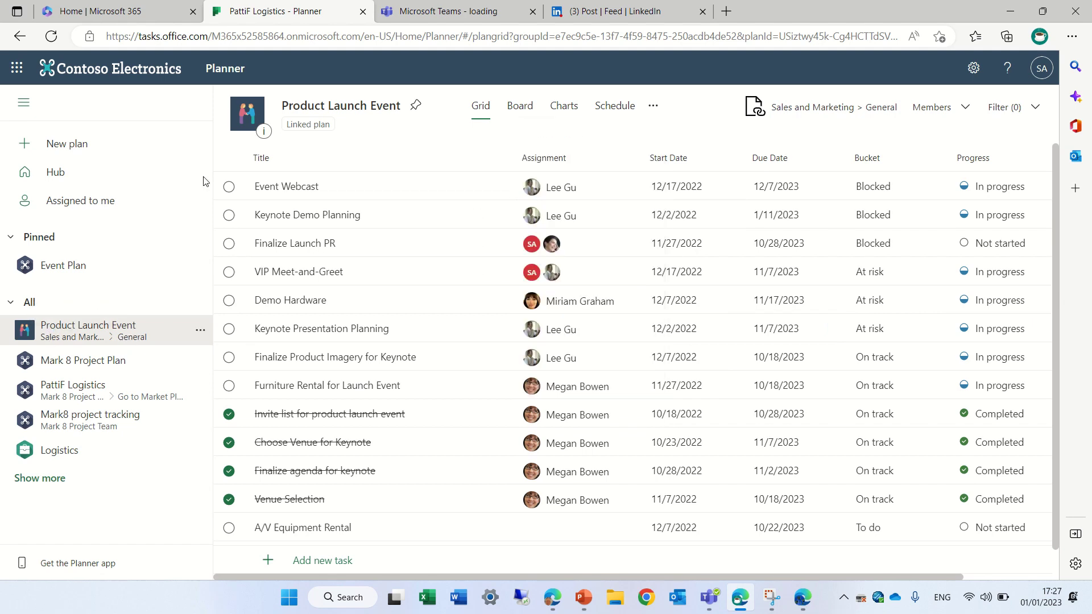
View the Product Launch Event plan's board and charts, and return to its board
{"action": "left_click", "coordinate": [516, 106]}
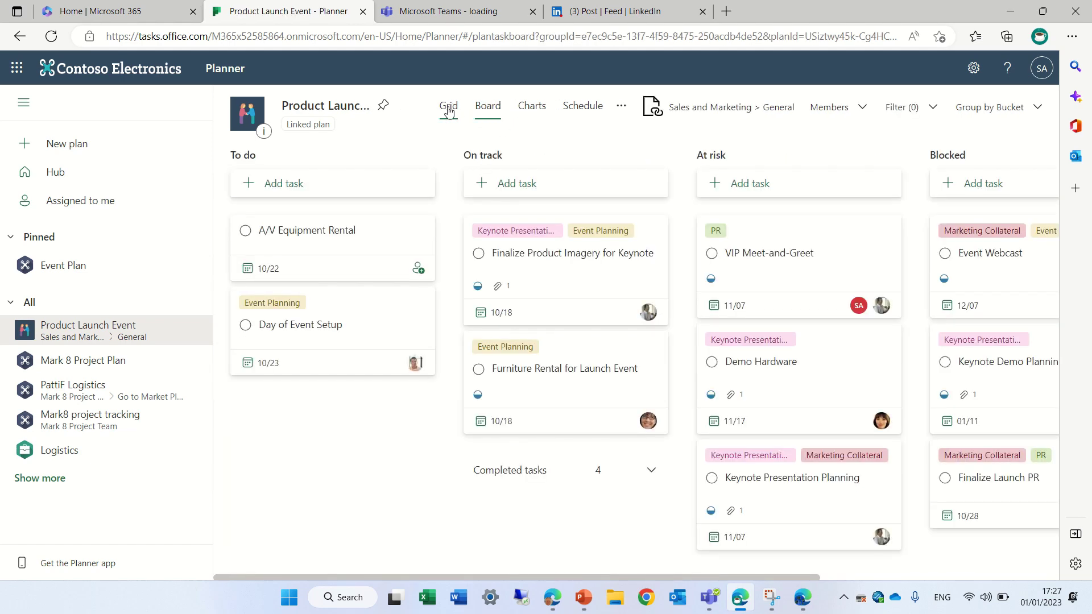
{"action": "left_click", "coordinate": [534, 111]}
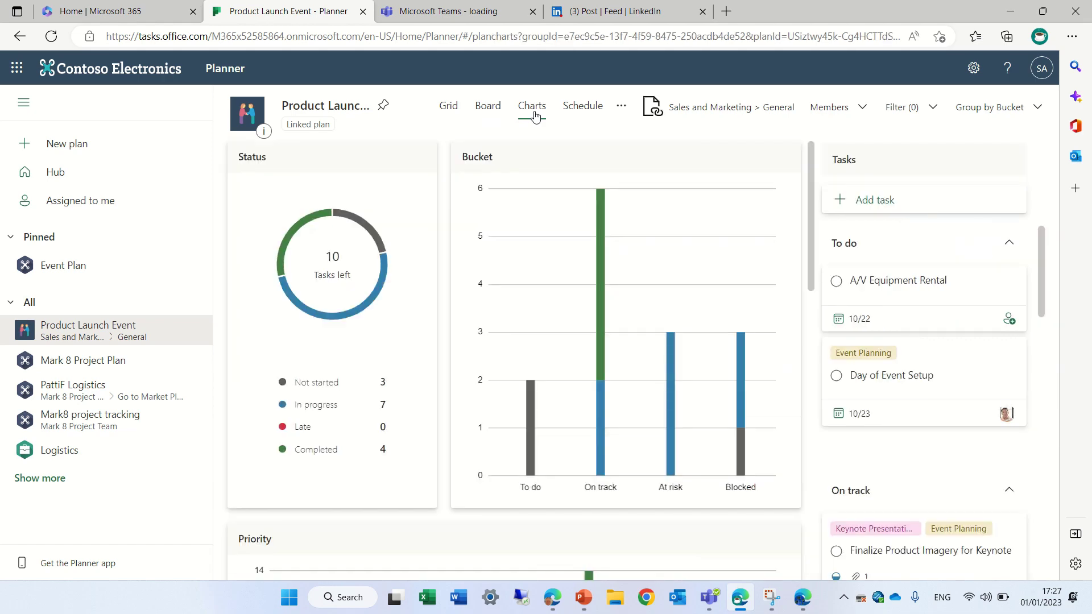
{"action": "left_click", "coordinate": [493, 113]}
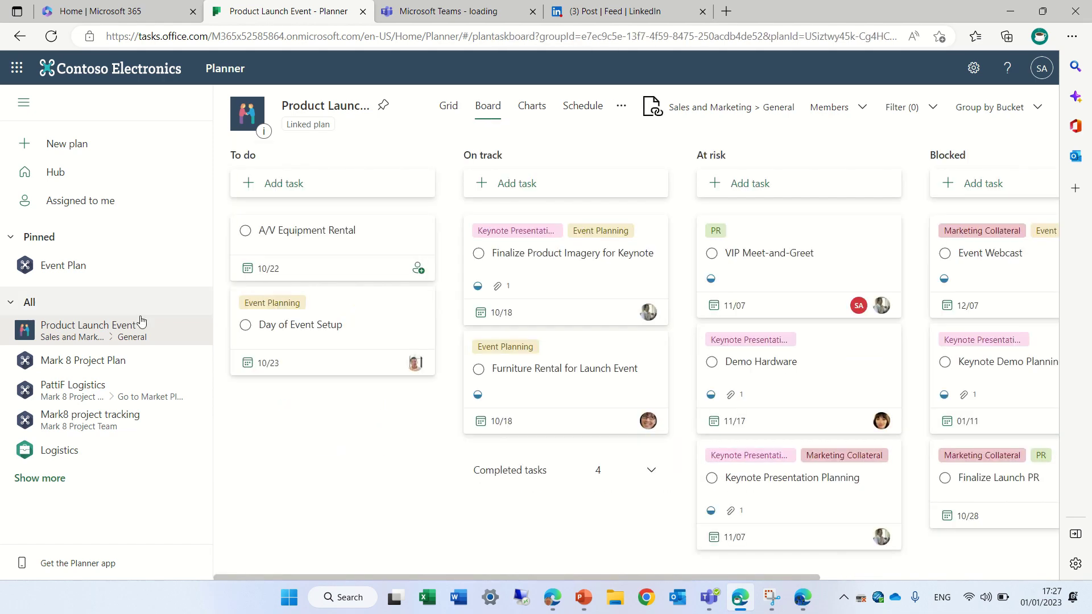
View the Mark 8 Project Plan as a board and as a grid
{"action": "left_click", "coordinate": [86, 360]}
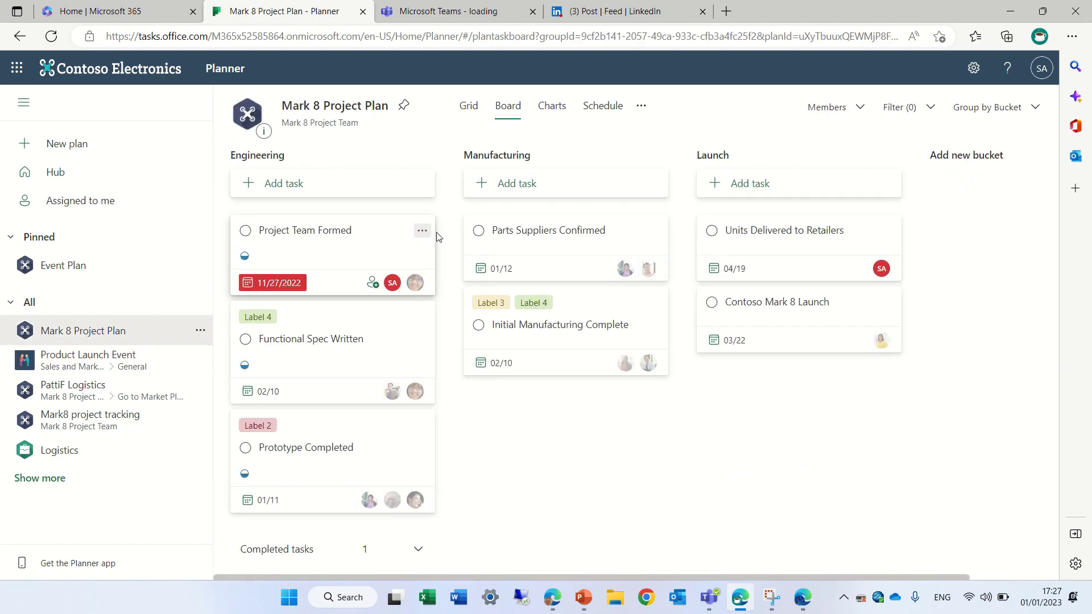
{"action": "left_click", "coordinate": [471, 106]}
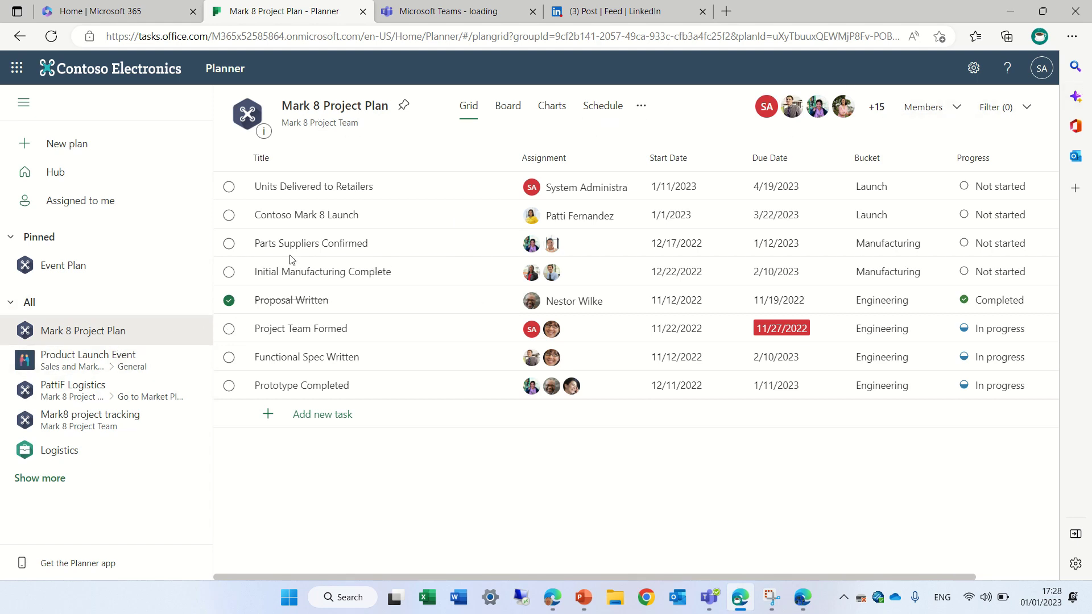
Open the Product Launch Event grid, look at the Mark 8 Project Plan in Microsoft Teams, and return to Planner
{"action": "left_click", "coordinate": [68, 361]}
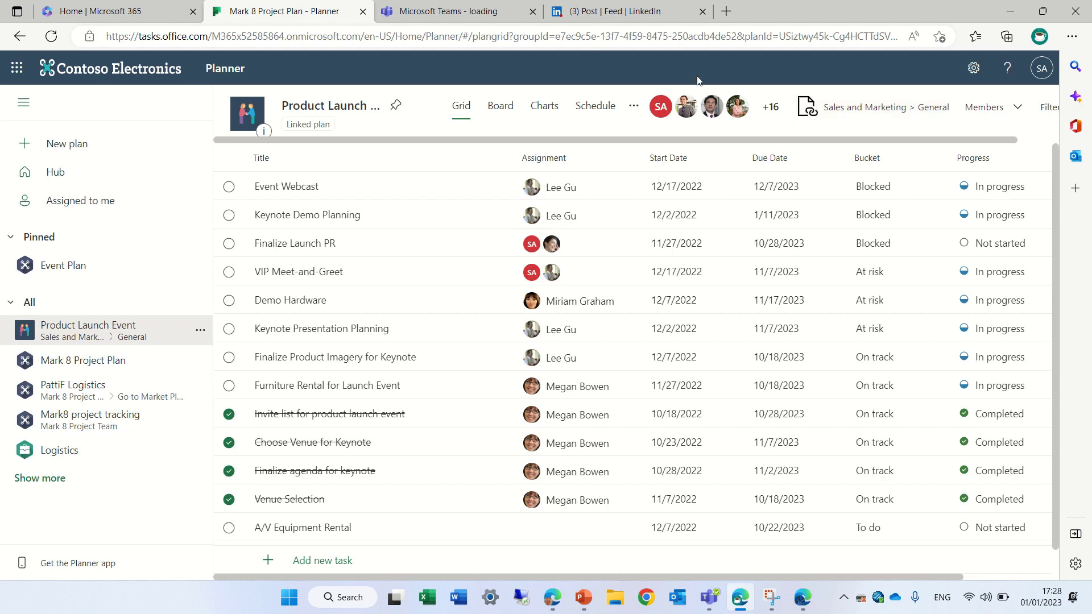
{"action": "left_click", "coordinate": [464, 17]}
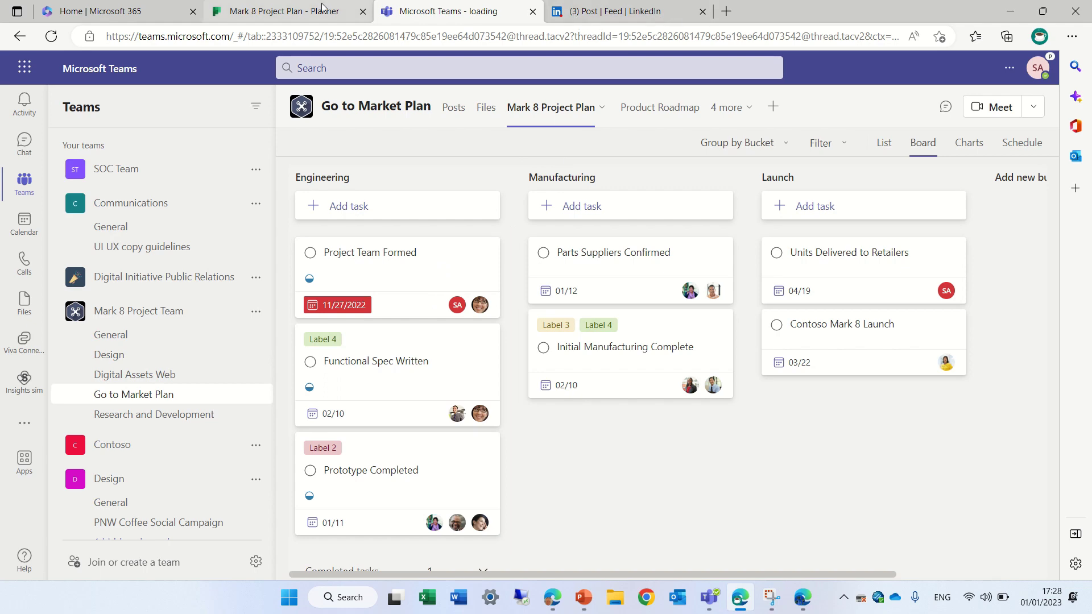
{"action": "left_click", "coordinate": [301, 13]}
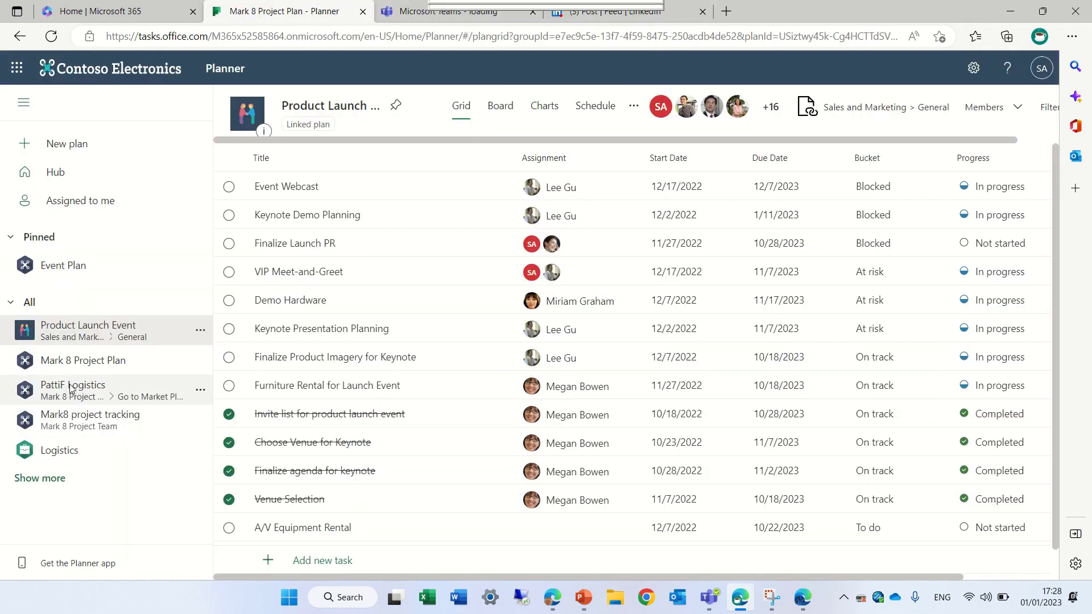
View the PattiF Logistics and Mark8 project tracking grids, and check the further options of the Mark8 project tracking plan
{"action": "left_click", "coordinate": [85, 395]}
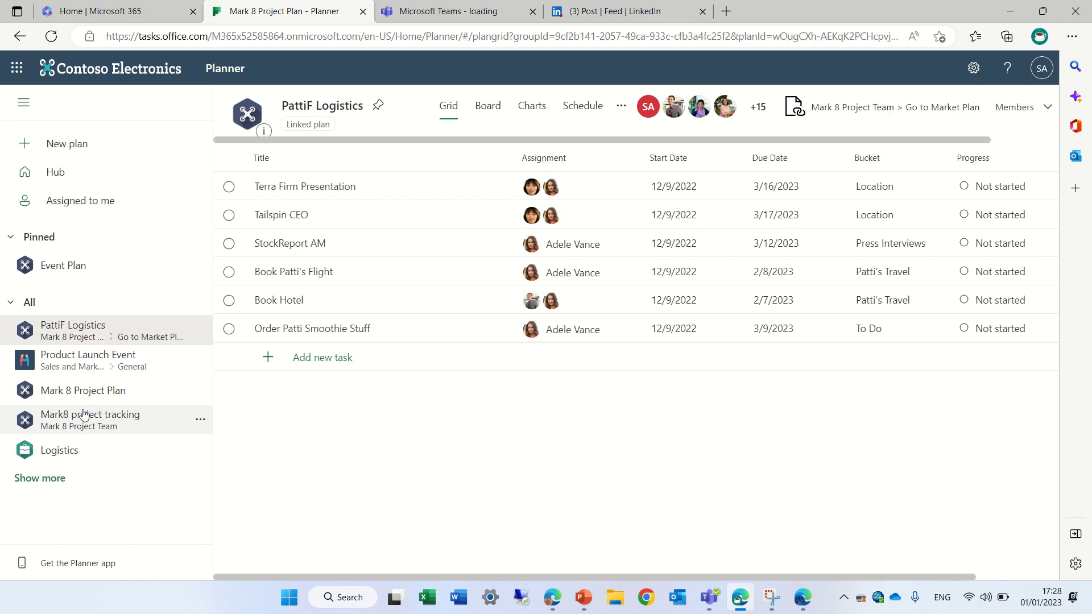
{"action": "left_click", "coordinate": [85, 413]}
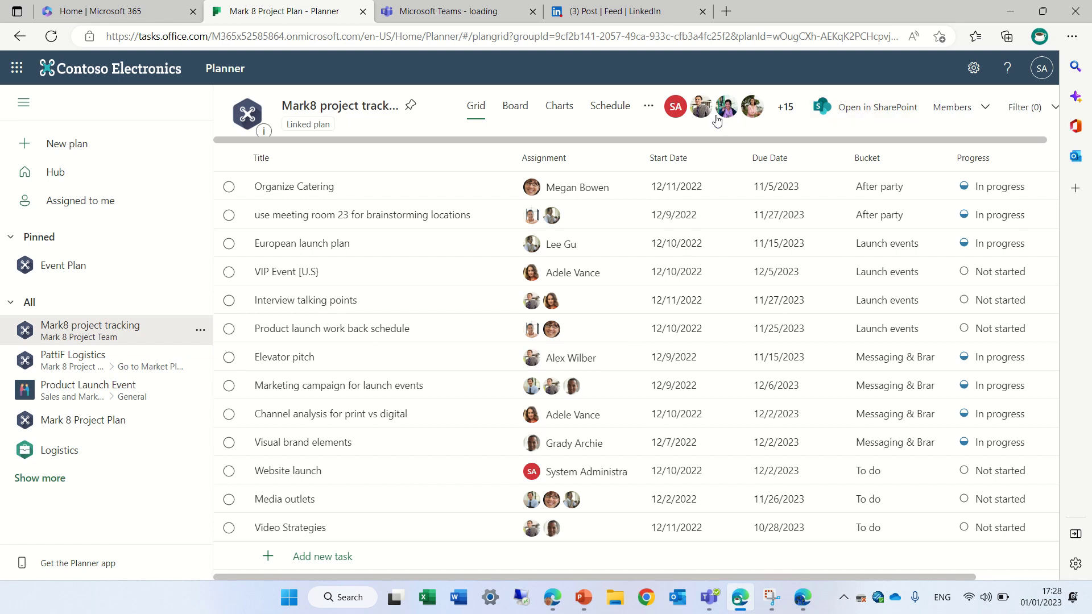
{"action": "left_click", "coordinate": [649, 106]}
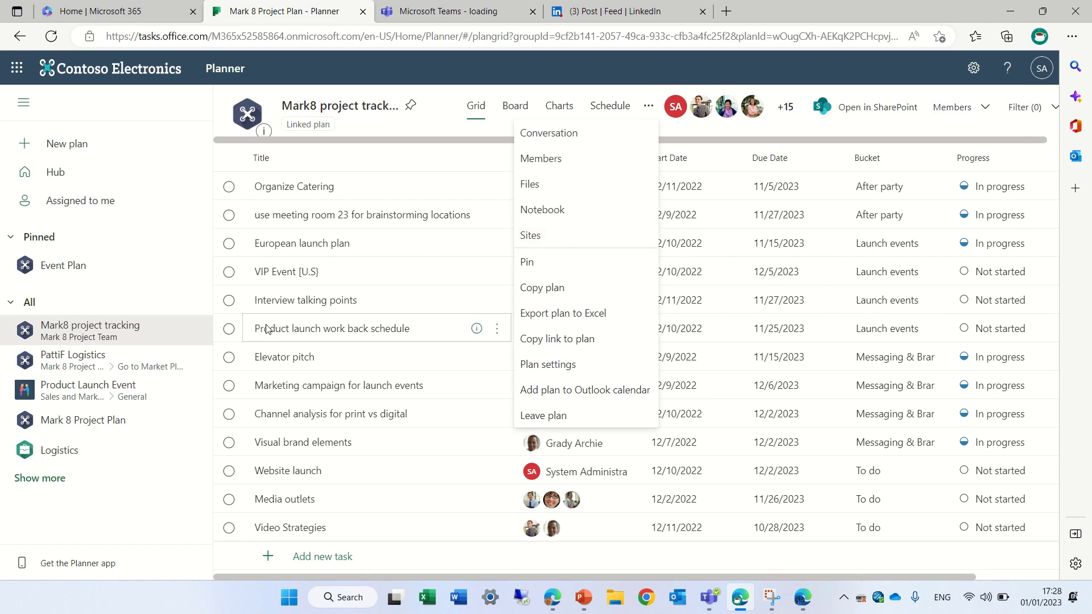
View the Logistics plan's grid, board and charts, and return to its grid
{"action": "left_click", "coordinate": [65, 450]}
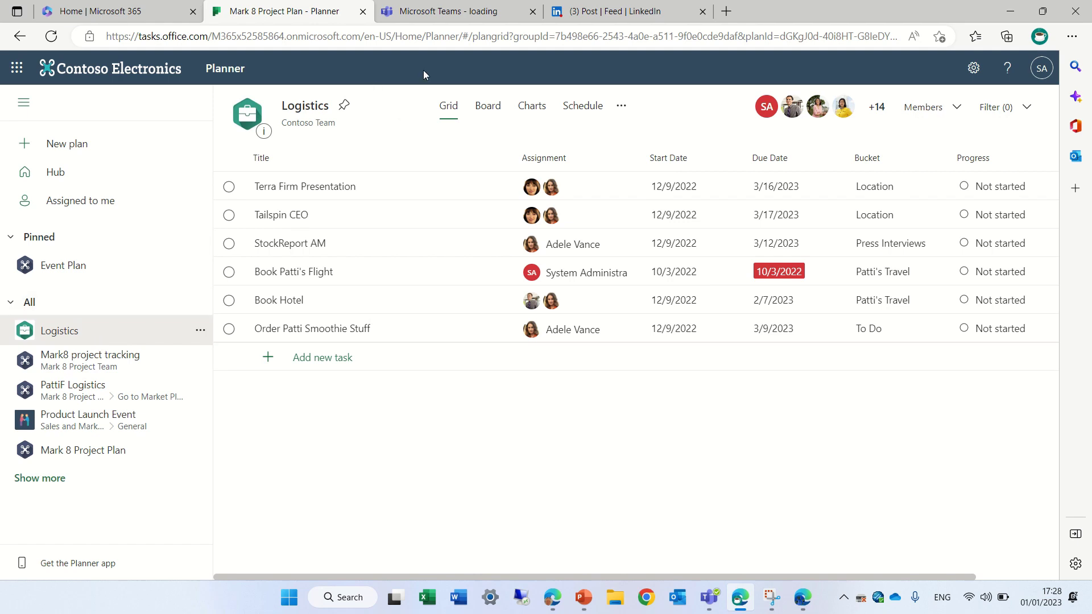
{"action": "left_click", "coordinate": [486, 111]}
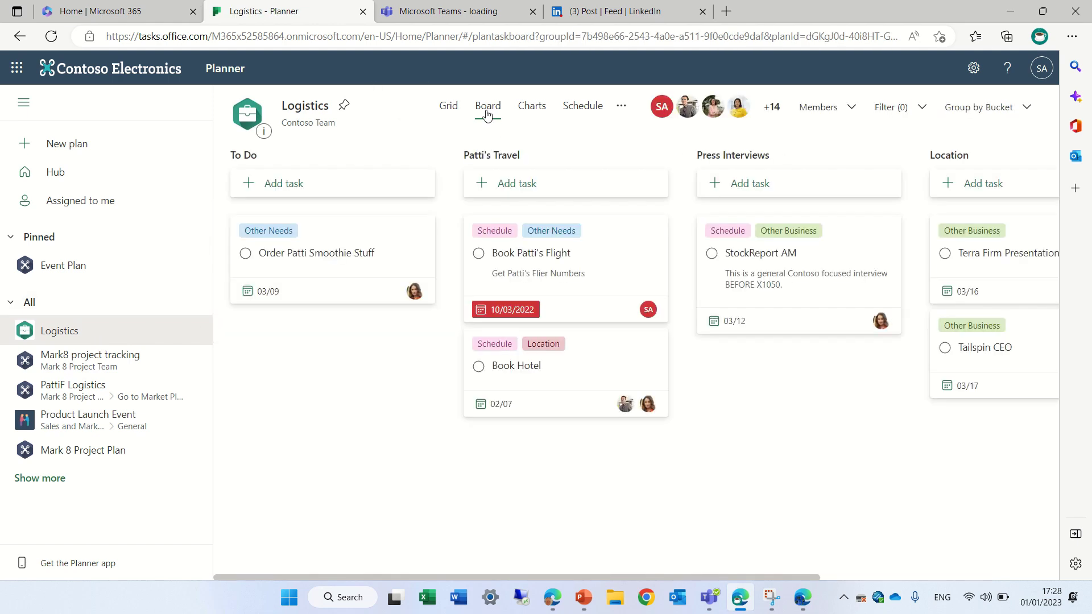
{"action": "left_click", "coordinate": [520, 111]}
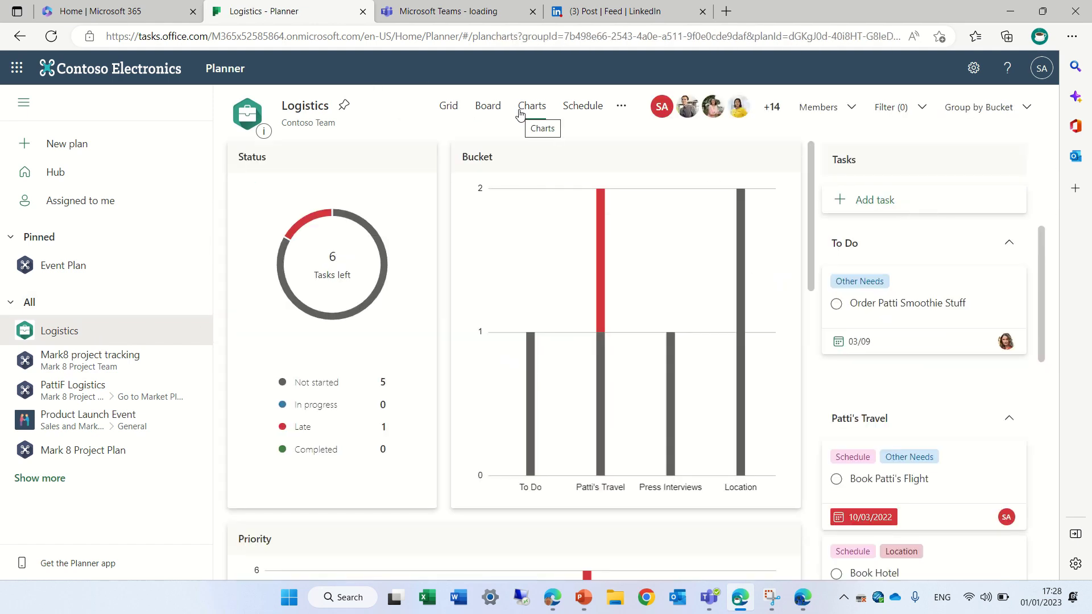
{"action": "left_click", "coordinate": [455, 110]}
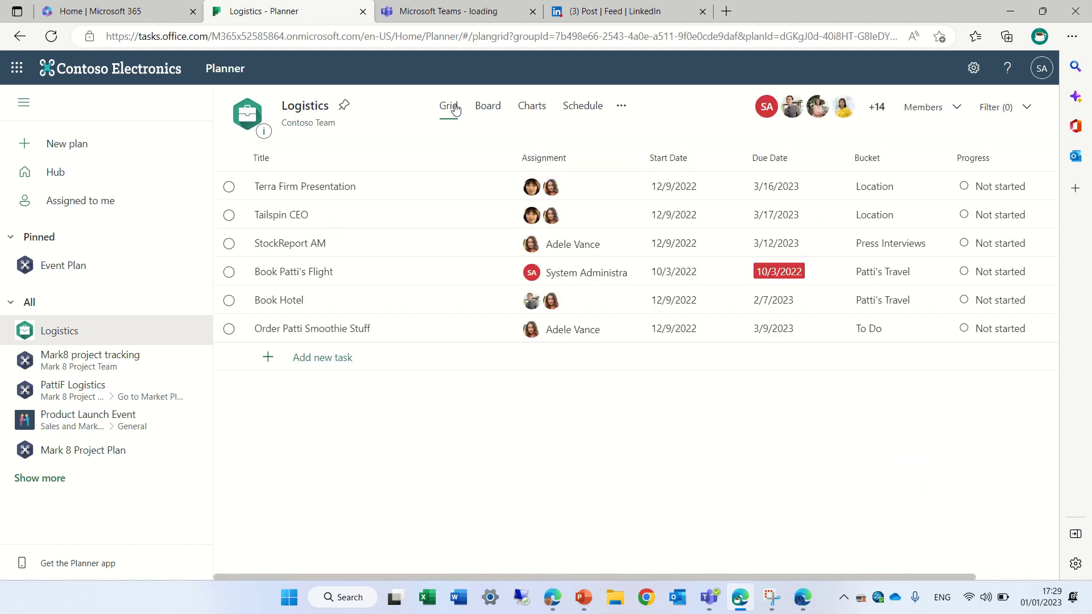
Open the Mark8 project tracking grid, try it at 75% browser zoom, and restore the zoom to 100%
{"action": "left_click", "coordinate": [111, 360]}
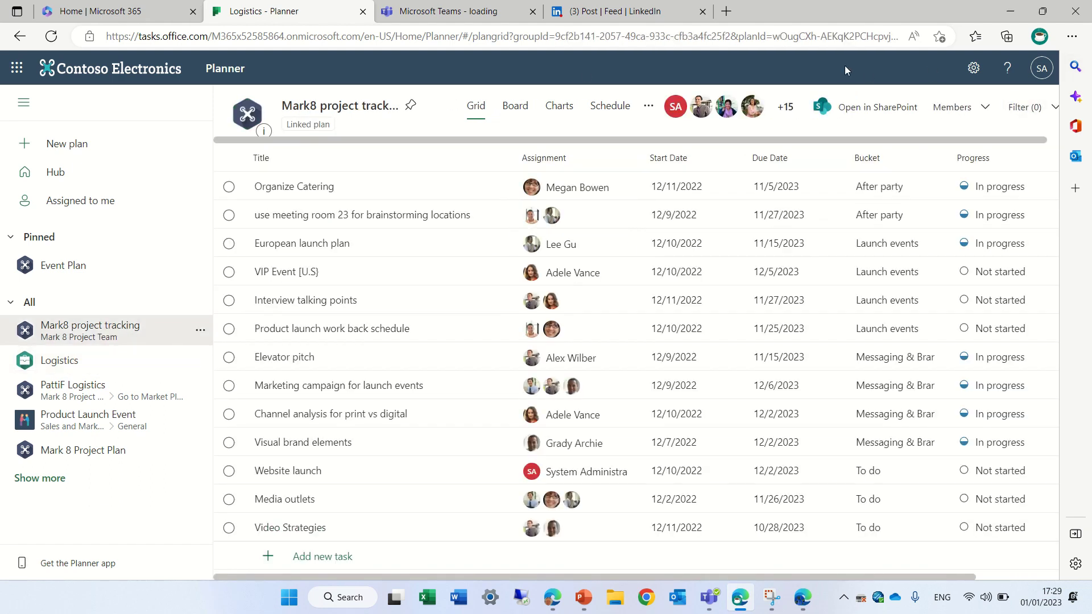
{"action": "left_click", "coordinate": [1072, 37]}
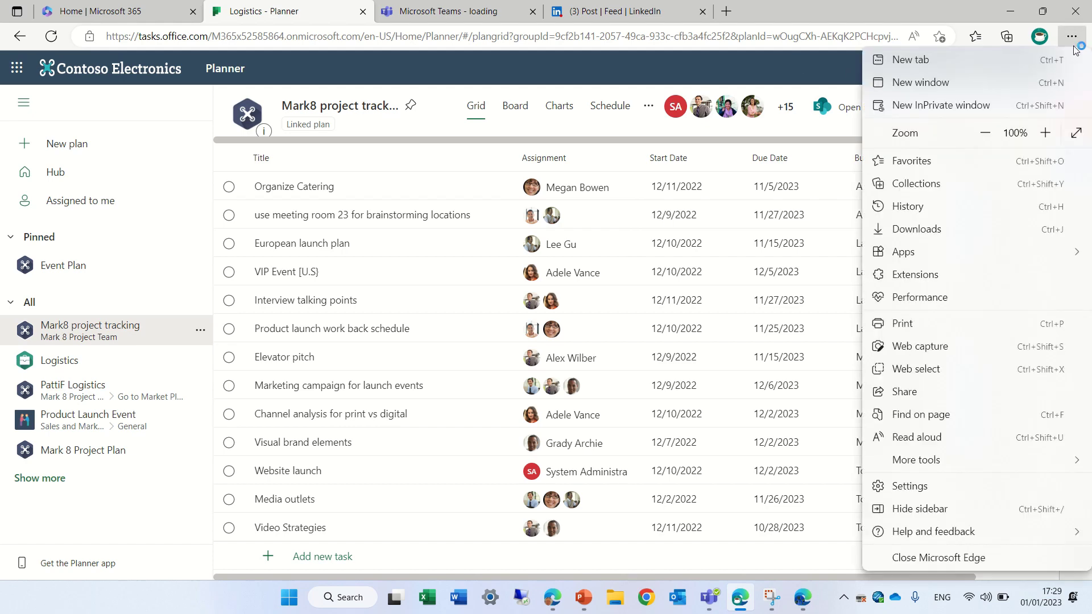
{"action": "left_click", "coordinate": [986, 135]}
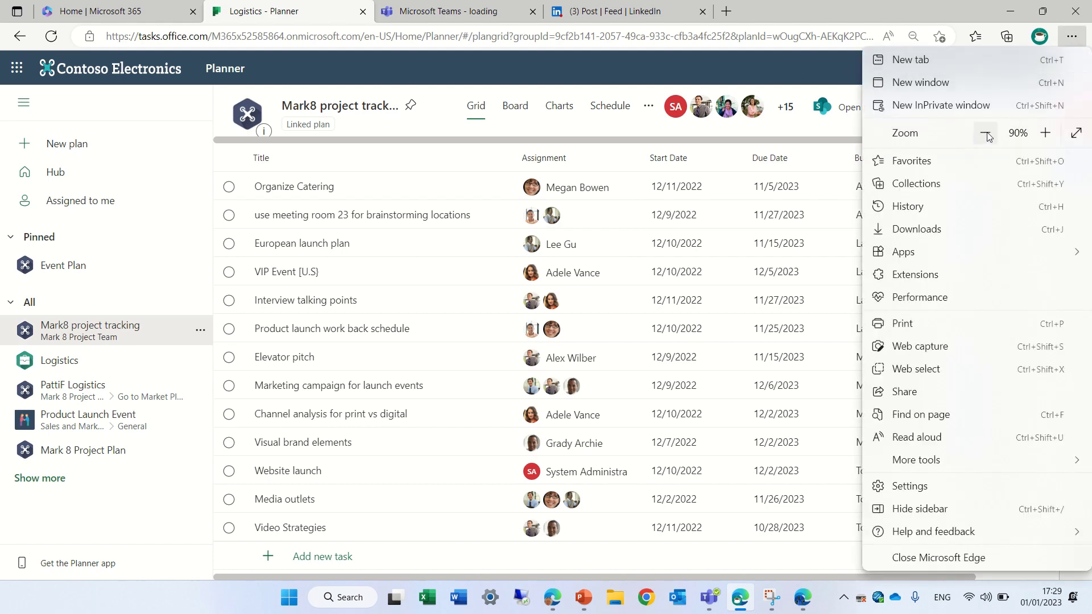
{"action": "left_click", "coordinate": [986, 135]}
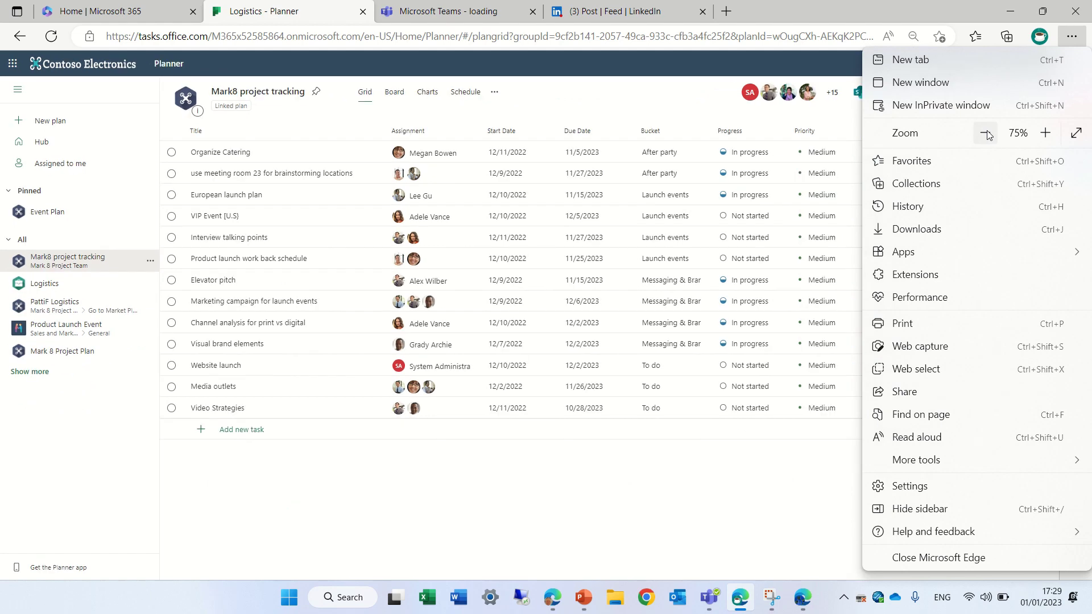
{"action": "left_click", "coordinate": [1045, 137]}
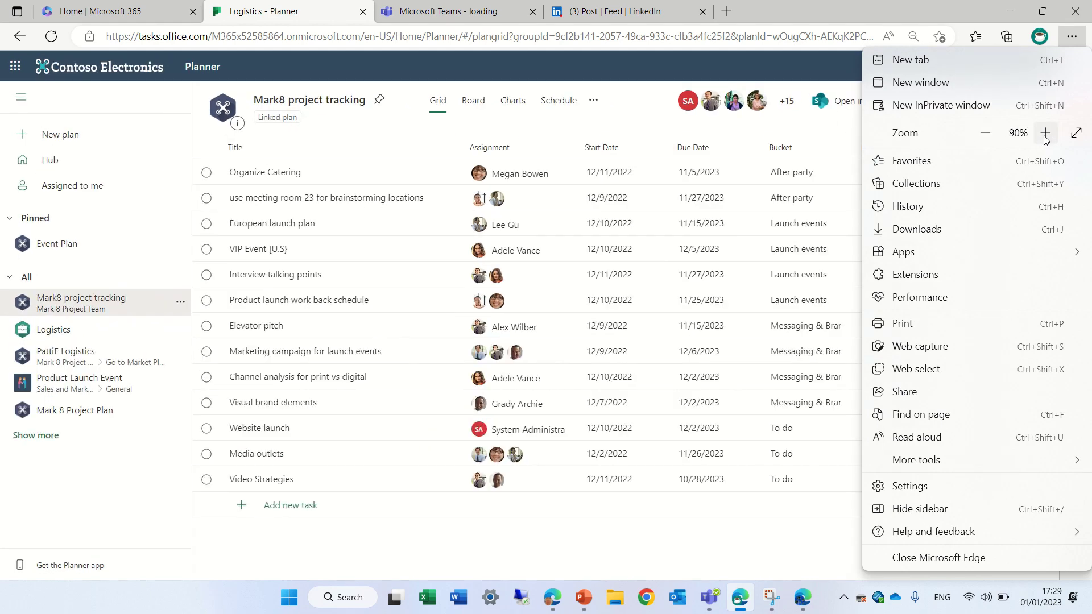
{"action": "left_click", "coordinate": [1045, 136]}
{"action": "left_click", "coordinate": [704, 112]}
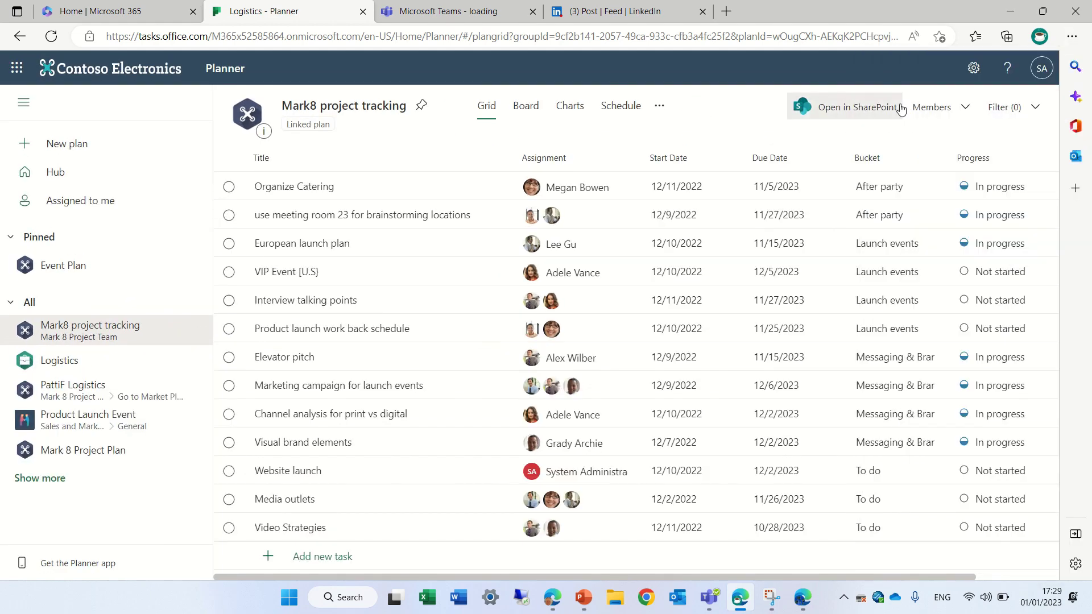
Compare the Mark8 project tracking grid at 80% and 100% browser zoom, and check the health team2 grid in the other browser window
{"action": "left_click", "coordinate": [1072, 36]}
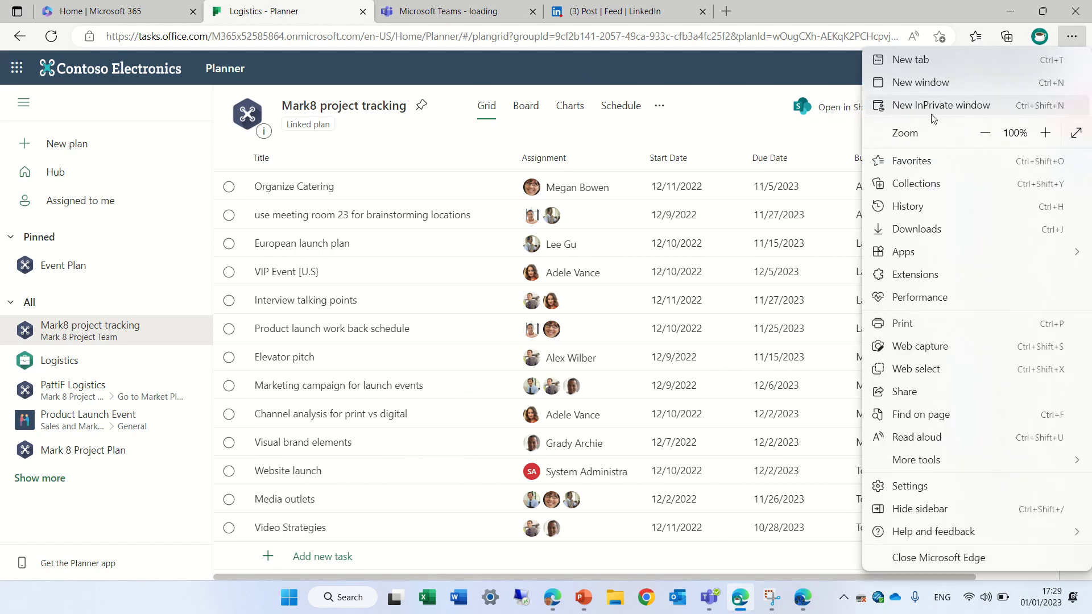
{"action": "left_click", "coordinate": [984, 133]}
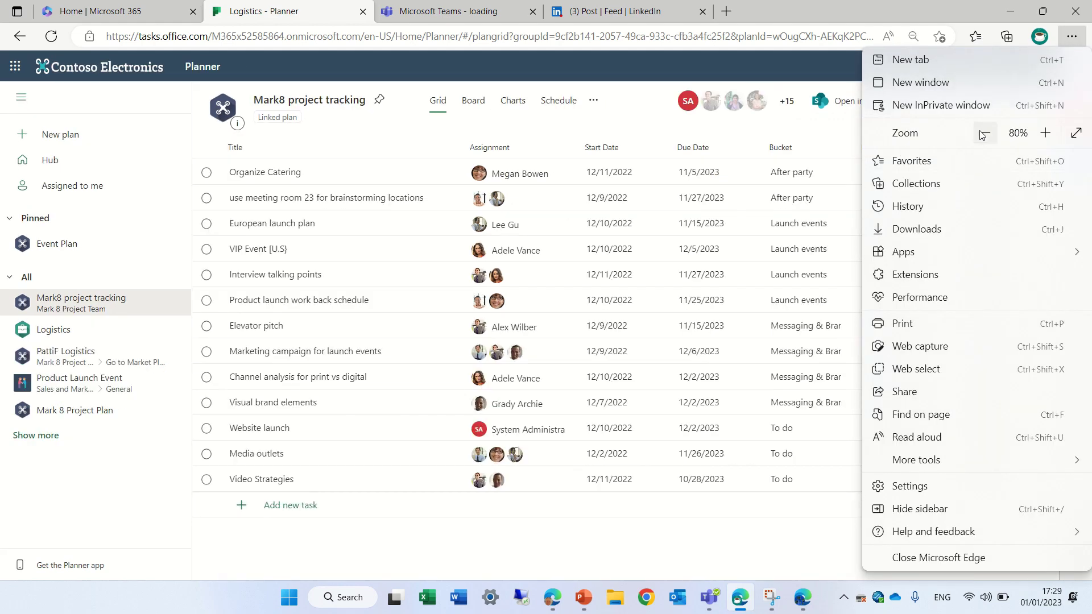
{"action": "left_click", "coordinate": [985, 133]}
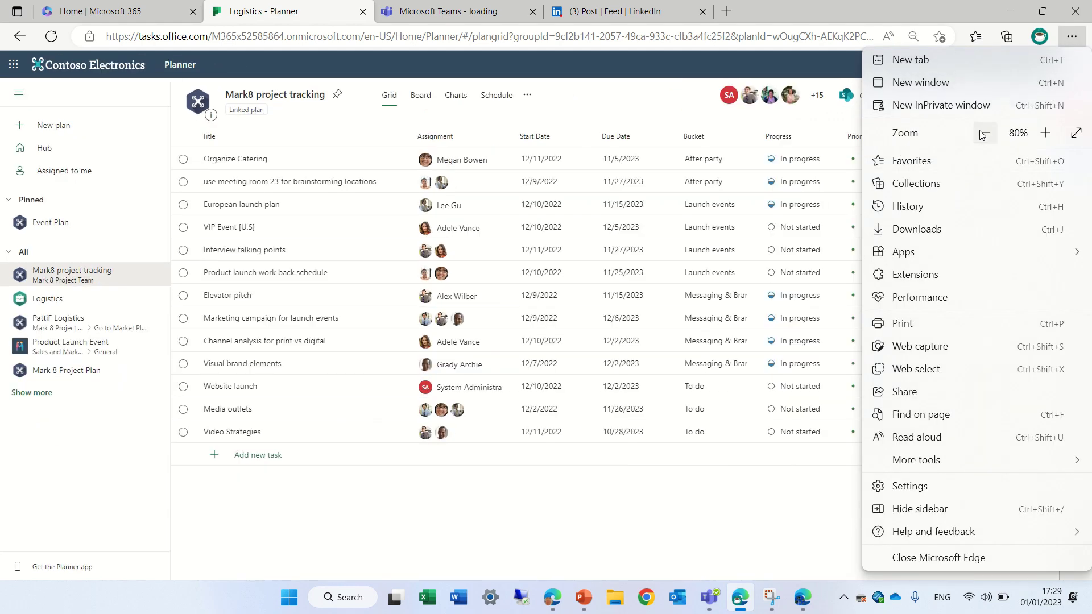
{"action": "left_click", "coordinate": [1045, 132]}
{"action": "left_click", "coordinate": [1045, 133]}
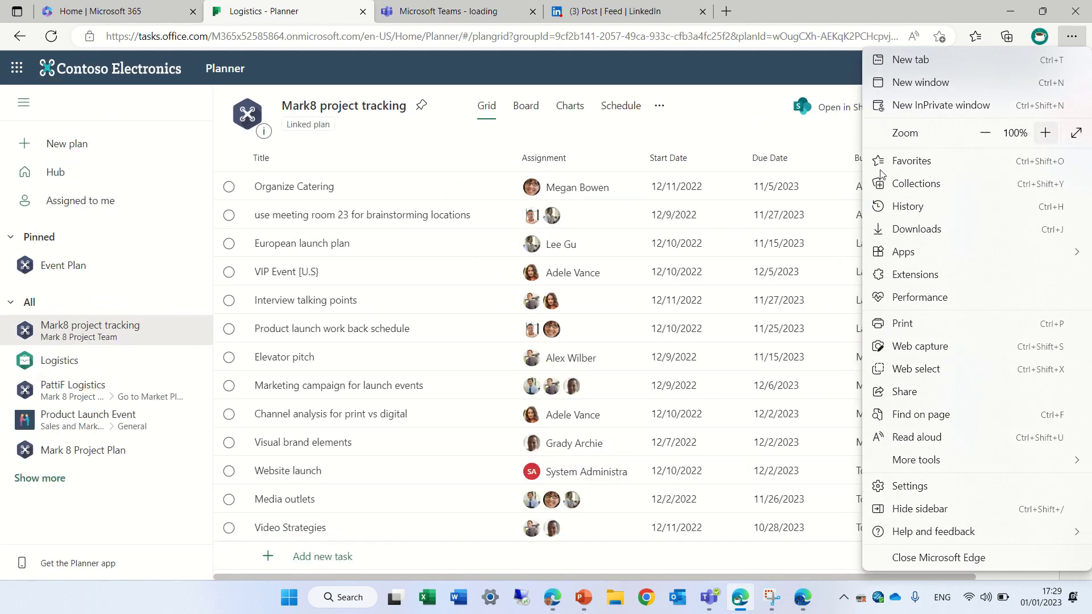
{"action": "left_click", "coordinate": [423, 284]}
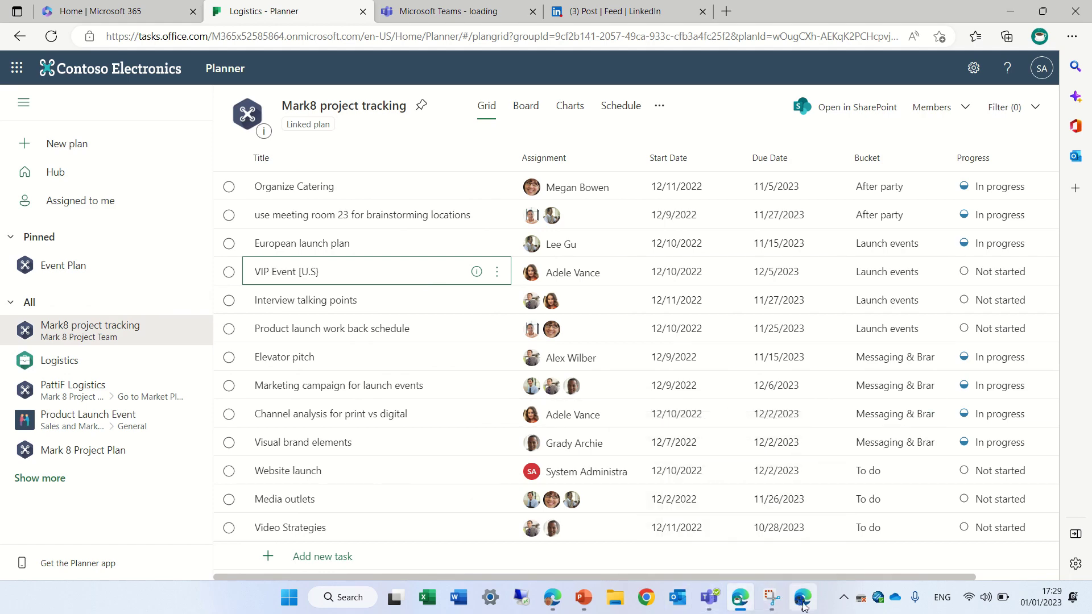
{"action": "left_click", "coordinate": [784, 546]}
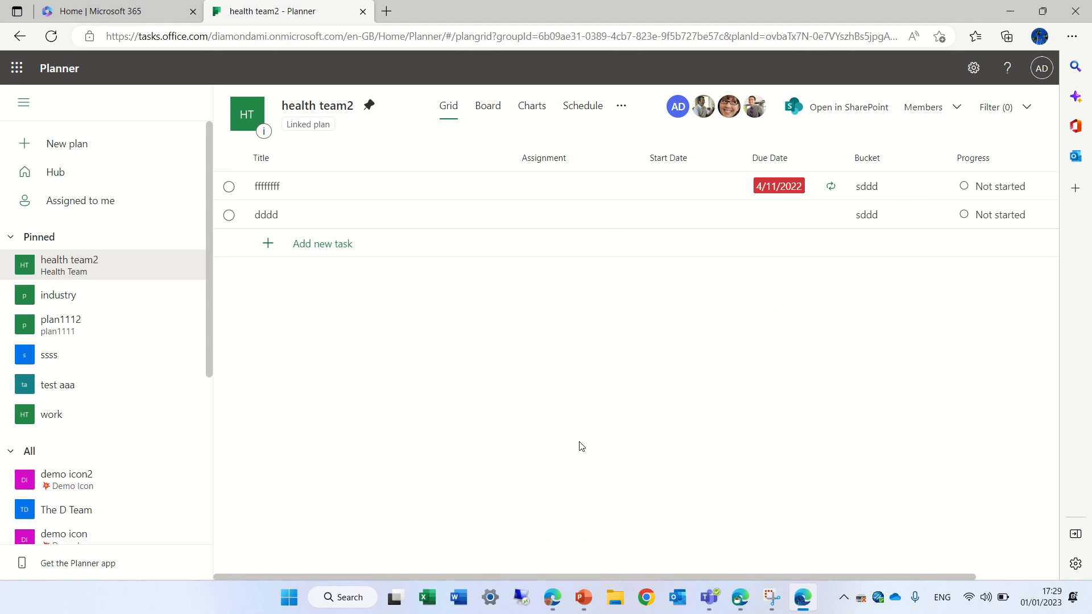
{"action": "left_click", "coordinate": [739, 598]}
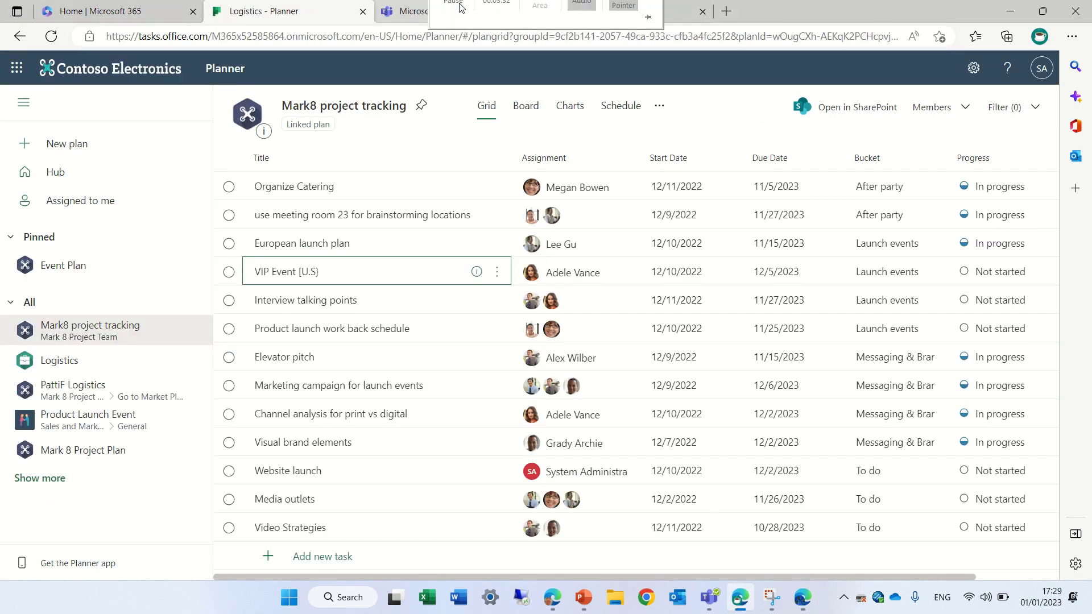
Switch to Microsoft Teams and show the Mark 8 Project Team's Event Plan in the Tasks by Planner and To Do app
{"action": "left_click", "coordinate": [407, 13]}
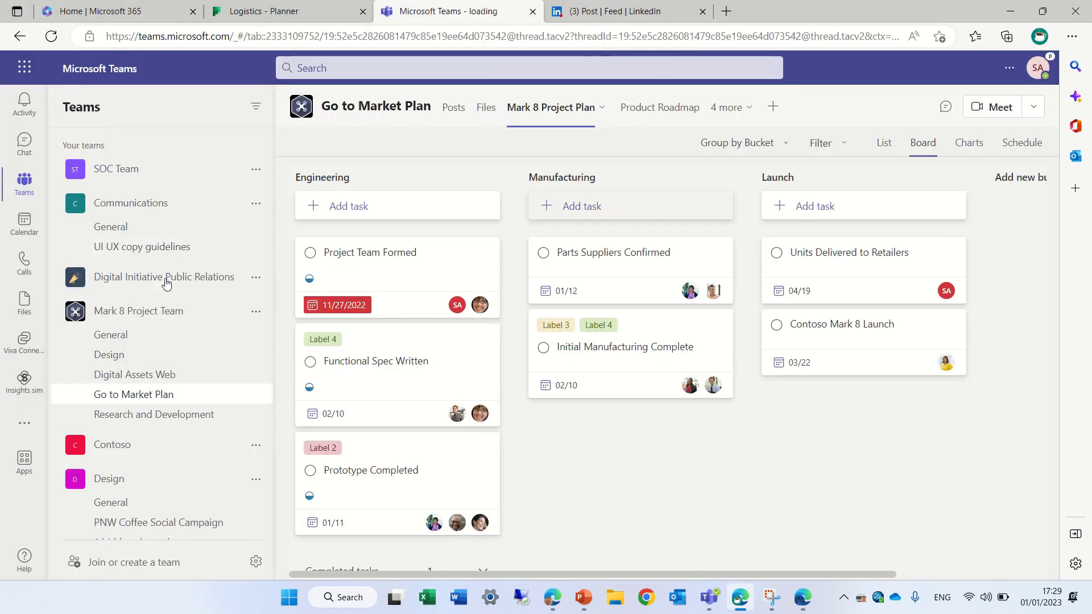
{"action": "left_click", "coordinate": [27, 424]}
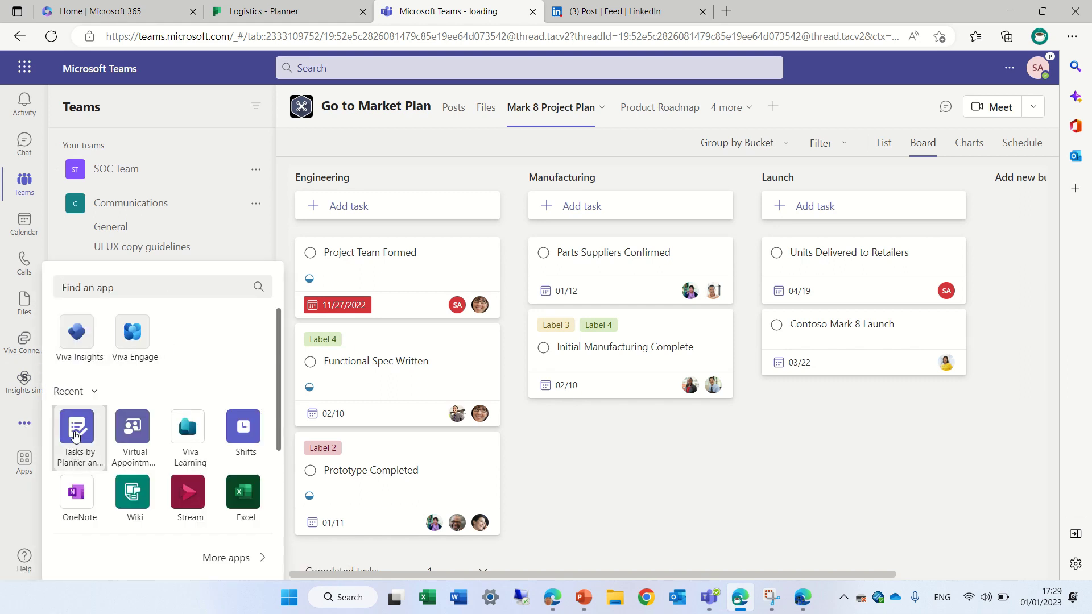
{"action": "left_click", "coordinate": [73, 451]}
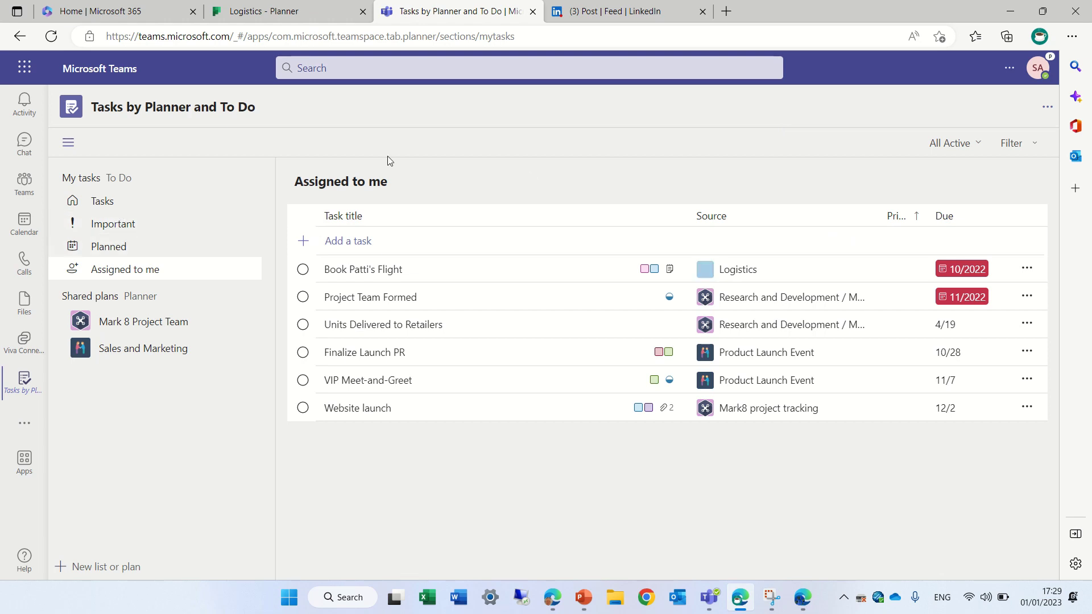
{"action": "left_click", "coordinate": [121, 332]}
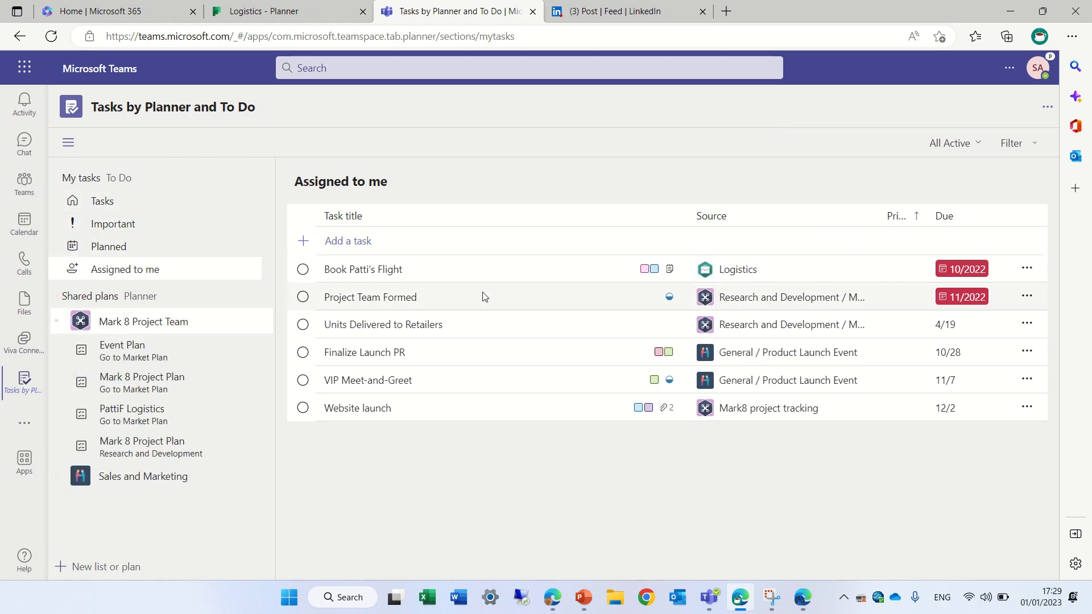
{"action": "left_click", "coordinate": [165, 350]}
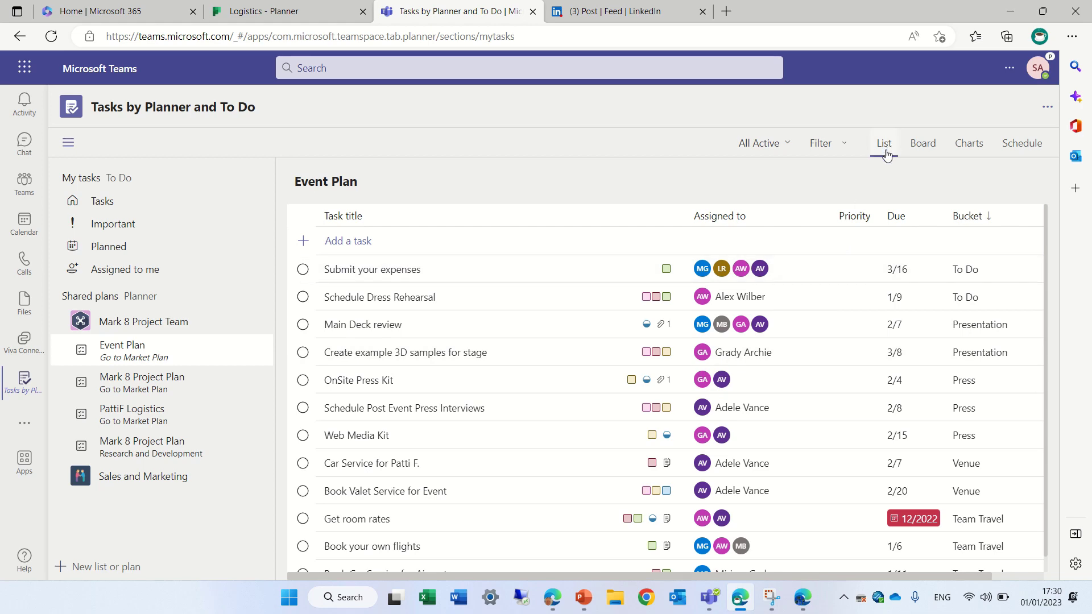
Return to the health team2 grid in Planner, append werwvwervwe to the first task's title, and rename the dddd task qrqwelqwejql
{"action": "left_click", "coordinate": [1013, 14]}
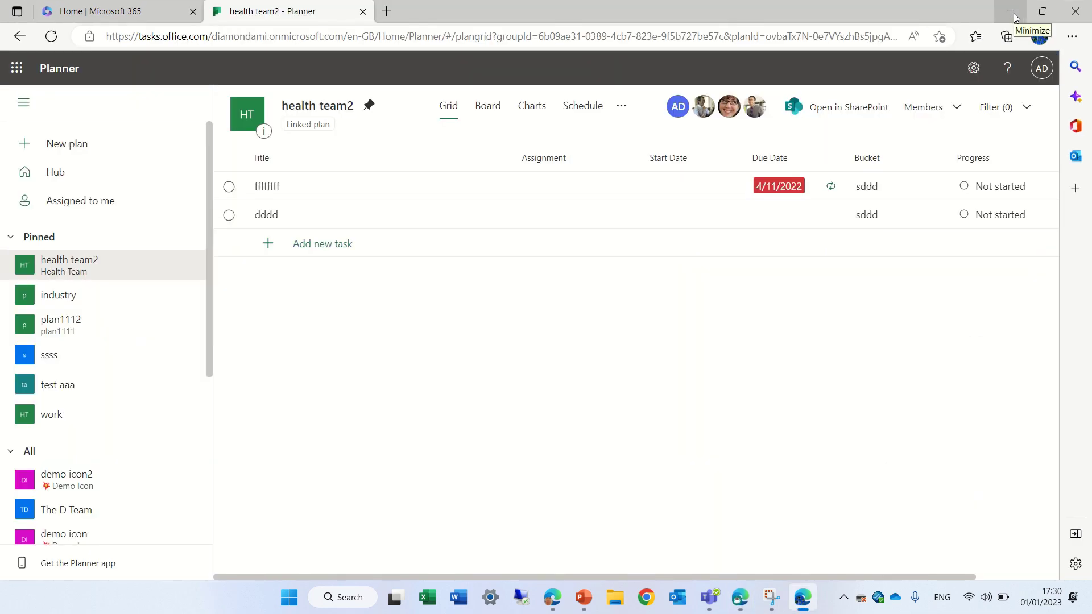
{"action": "left_click", "coordinate": [373, 192]}
{"action": "type", "text": "werwvwervwe"}
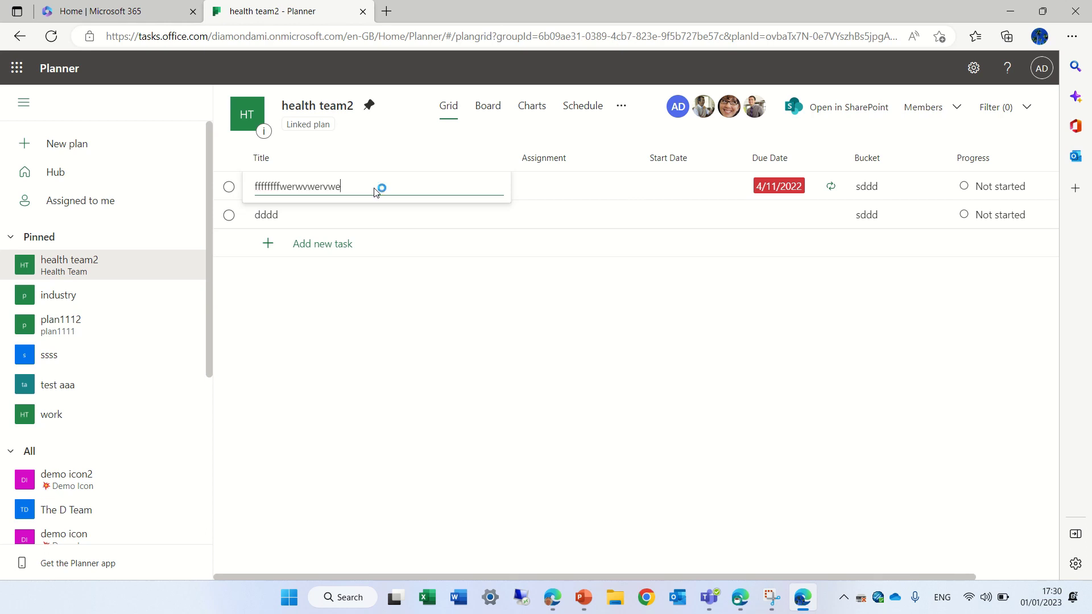
{"action": "left_click", "coordinate": [361, 225]}
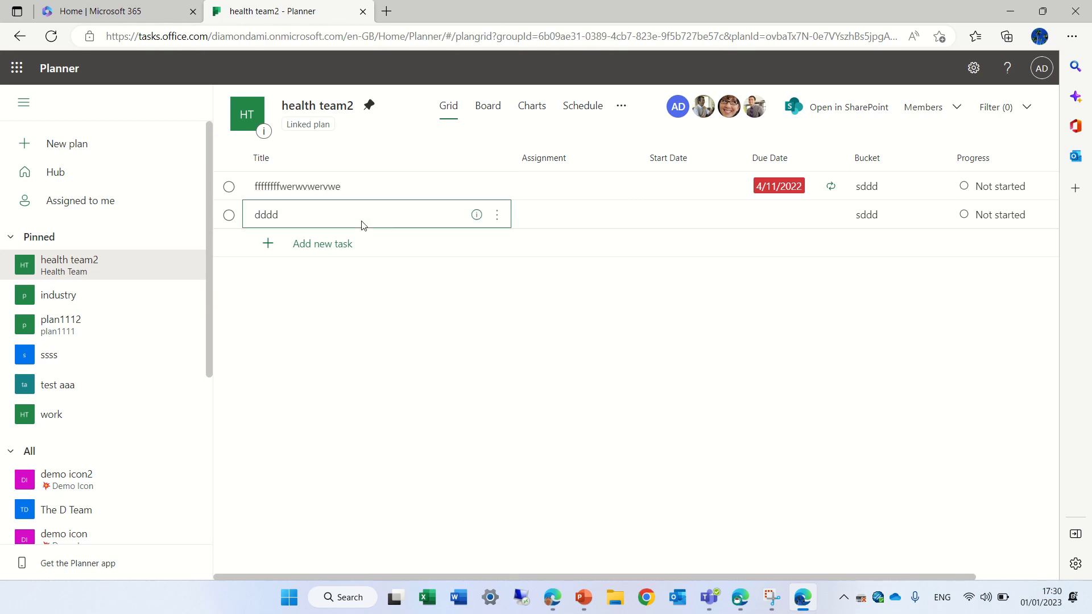
{"action": "type", "text": "qrqwelqwejql"}
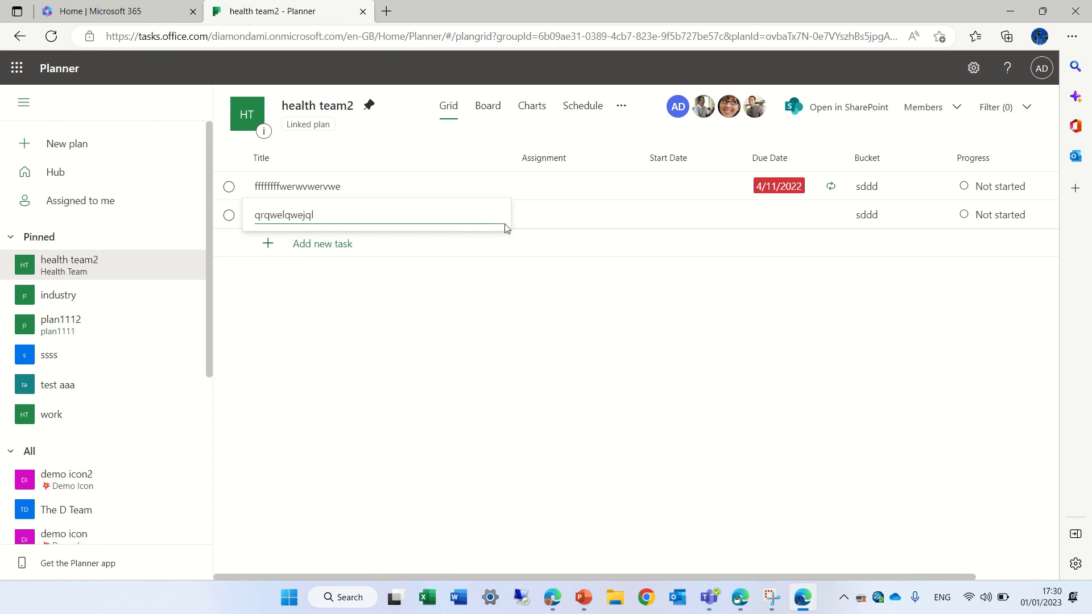
{"action": "left_click", "coordinate": [435, 282]}
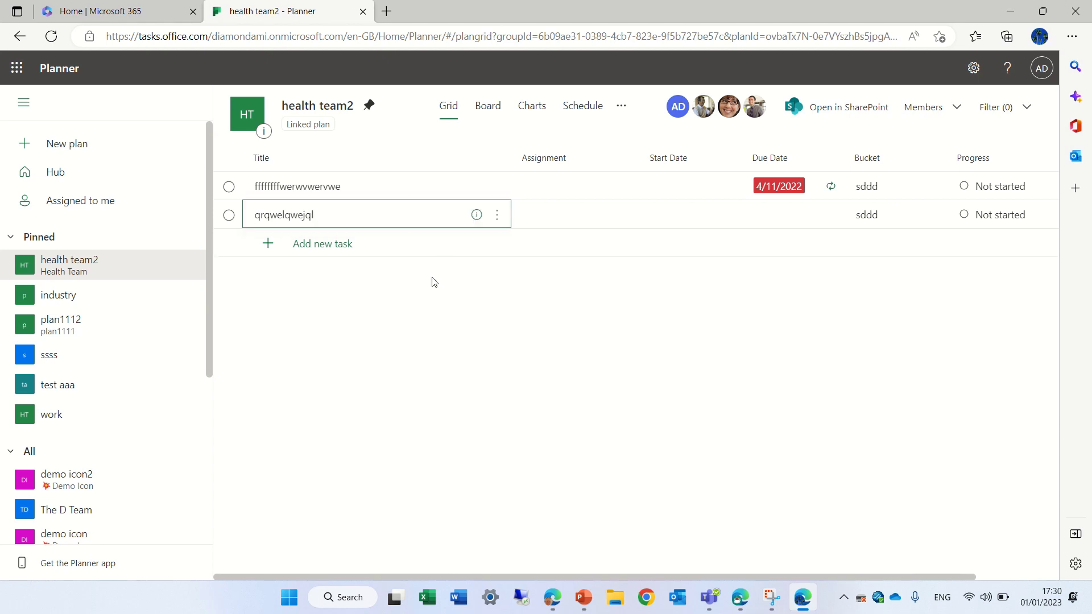
View the details of the qrqwelqwejql task and return to the health team2 grid
{"action": "left_click", "coordinate": [497, 215]}
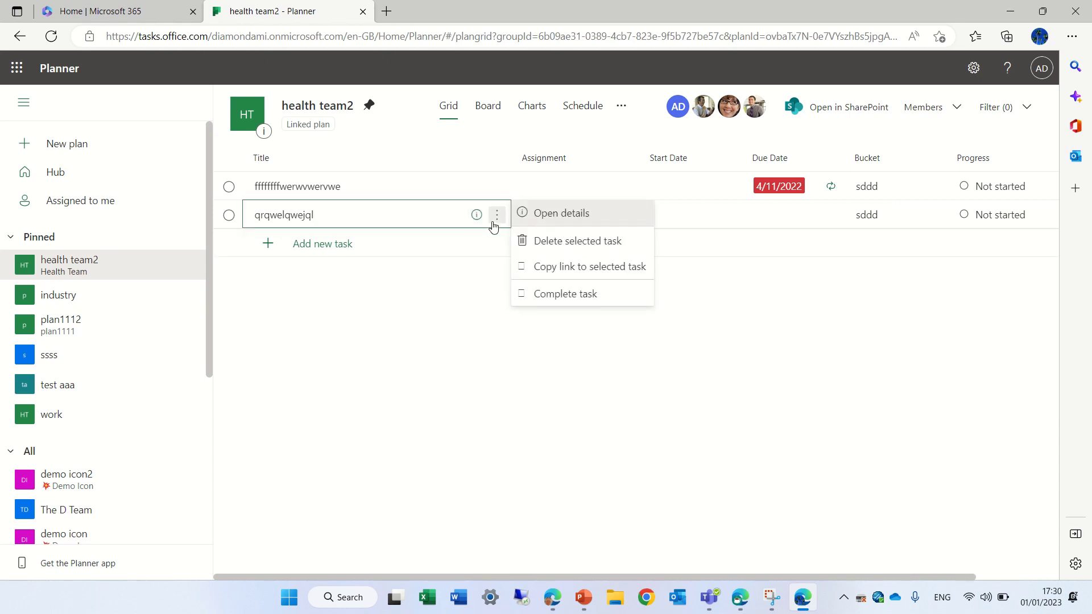
{"action": "left_click", "coordinate": [584, 219]}
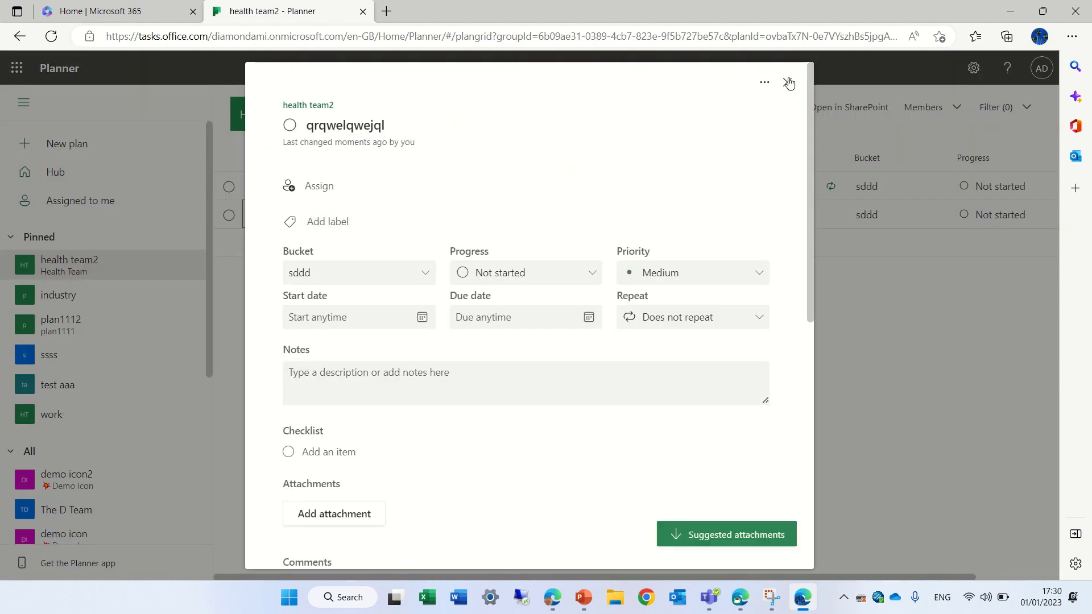
{"action": "left_click", "coordinate": [787, 83]}
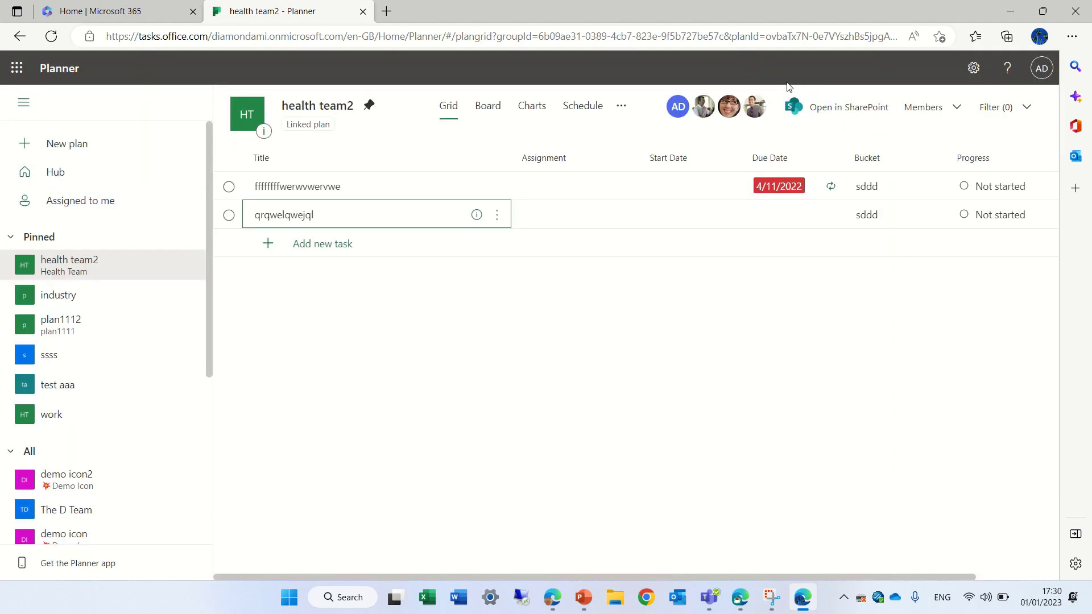
Show the tasks assigned to the signed-in account across all plans in grid view
{"action": "left_click", "coordinate": [80, 202]}
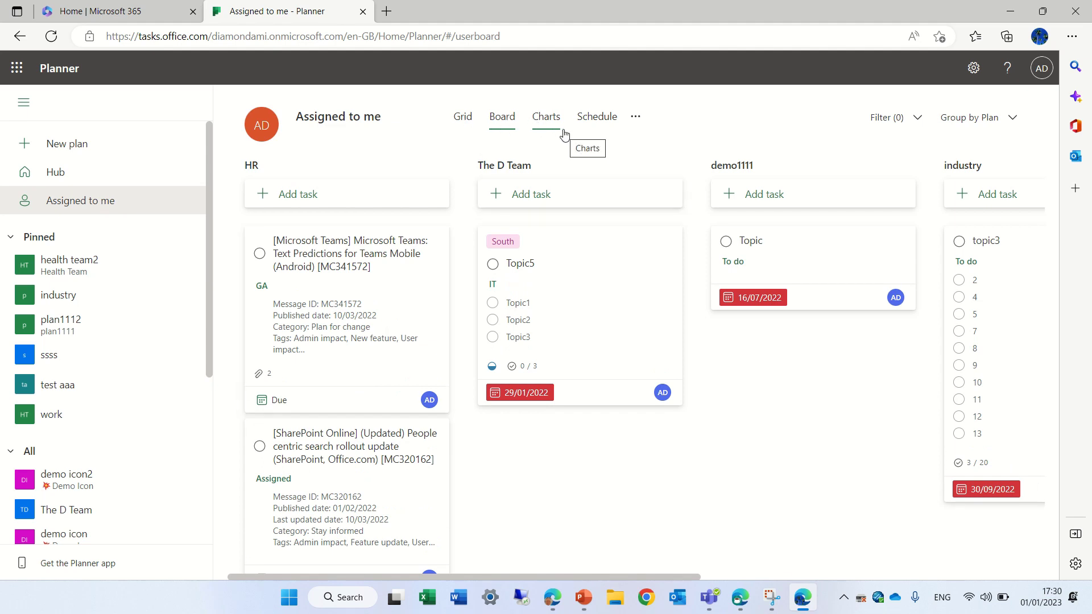
{"action": "left_click", "coordinate": [465, 118]}
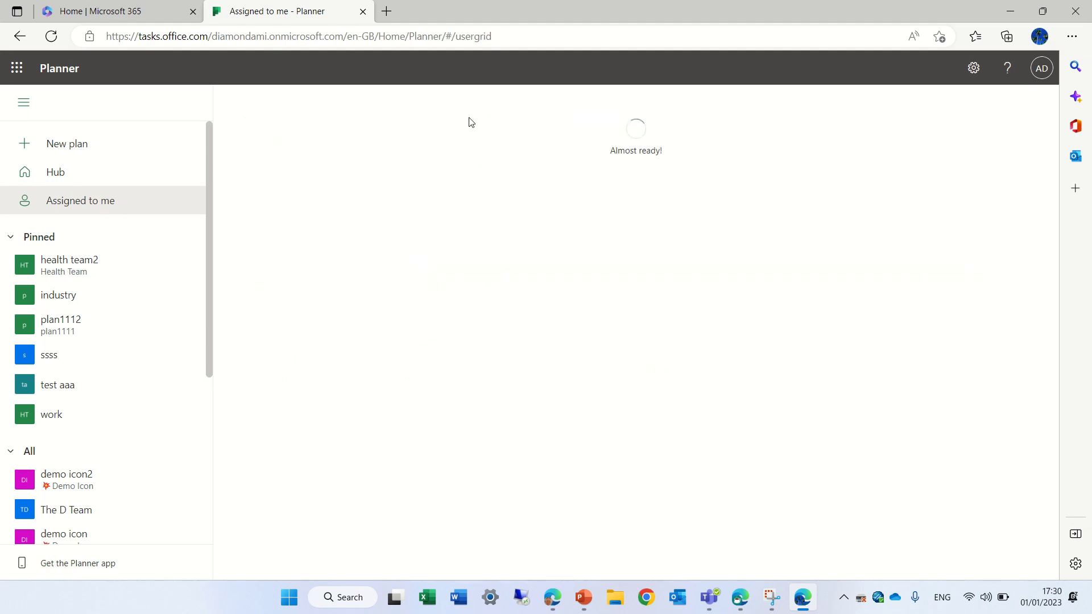